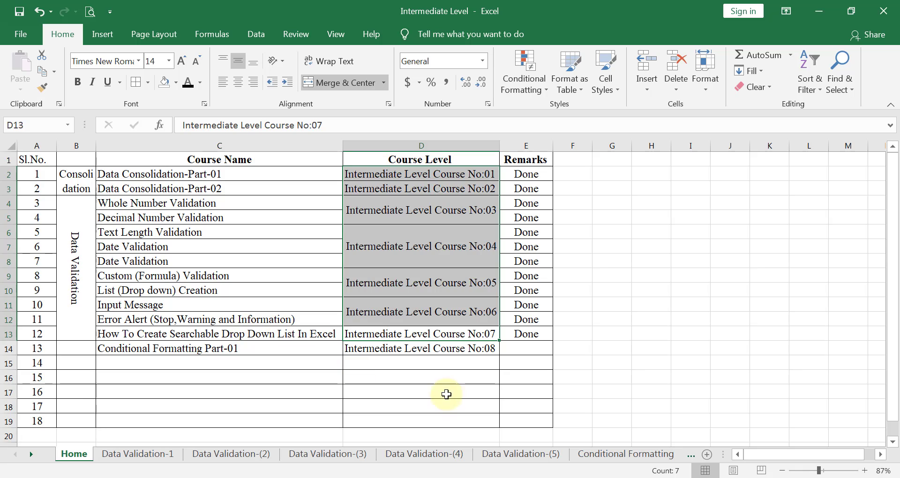
Step: Go to the Conditional Formatting sheet, review the table's column headers and select the whole table A4:I15
left_click(442, 354)
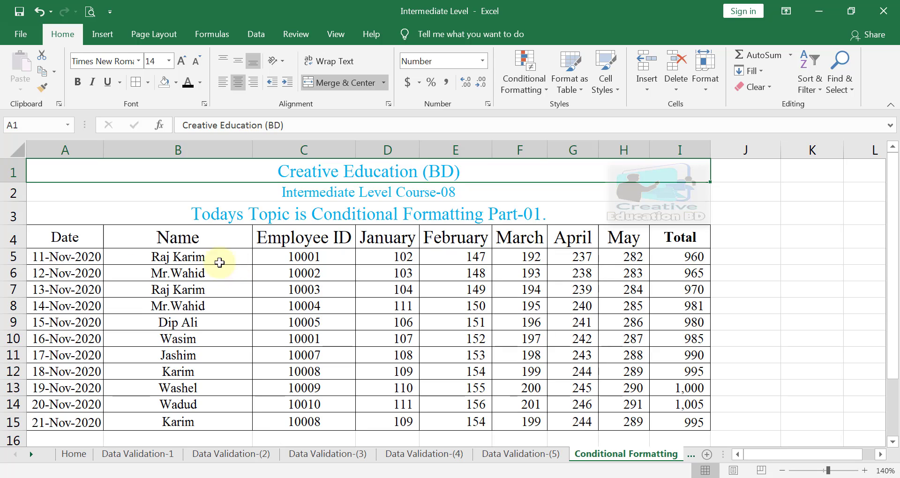
left_click(94, 234)
left_click(234, 237)
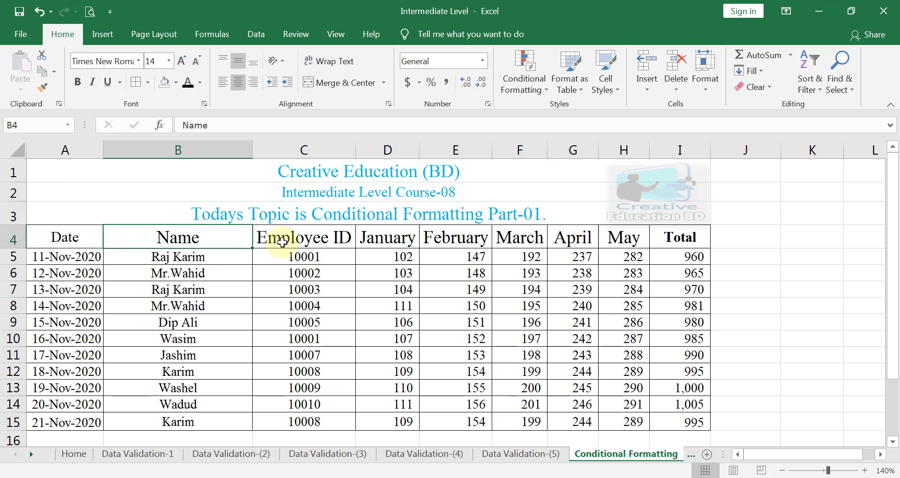
left_click(267, 237)
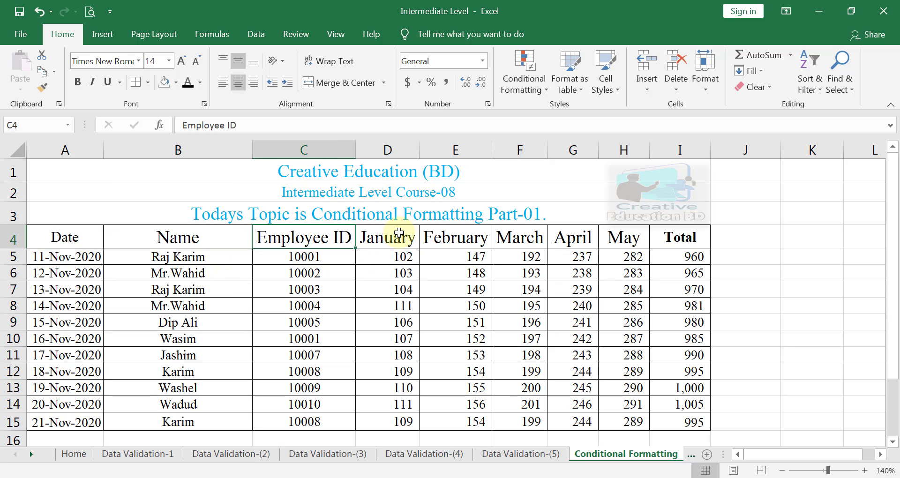
left_click_drag(400, 237, 632, 246)
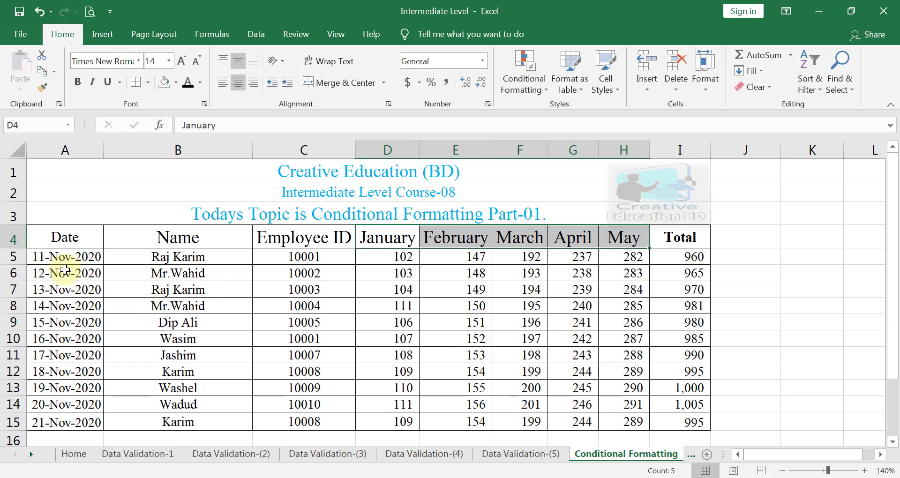
left_click_drag(75, 234, 188, 237)
left_click_drag(467, 255, 689, 422)
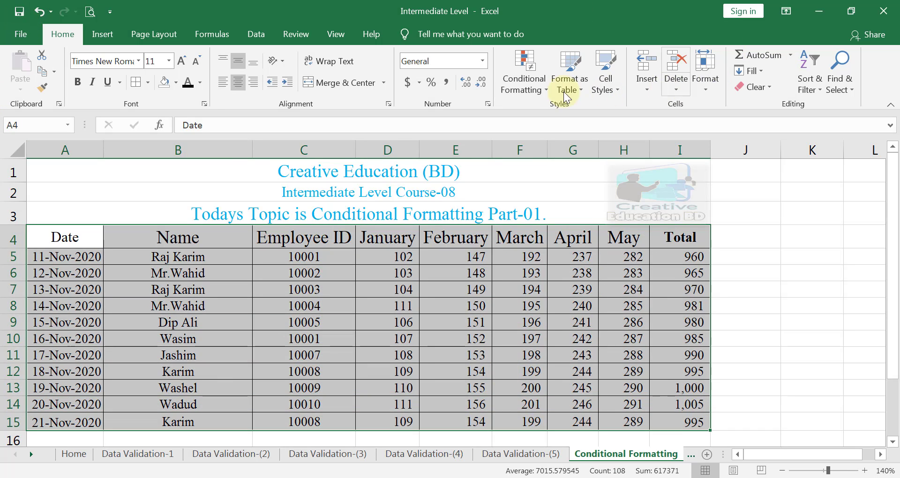
Step: Examine the Highlight Cells Rules available under Conditional Formatting for the selected table
left_click(528, 86)
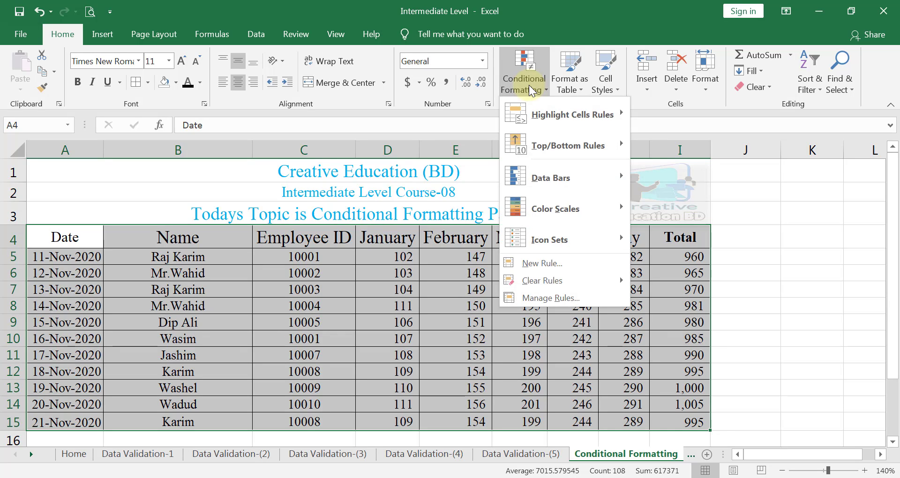
mouse_move(572, 115)
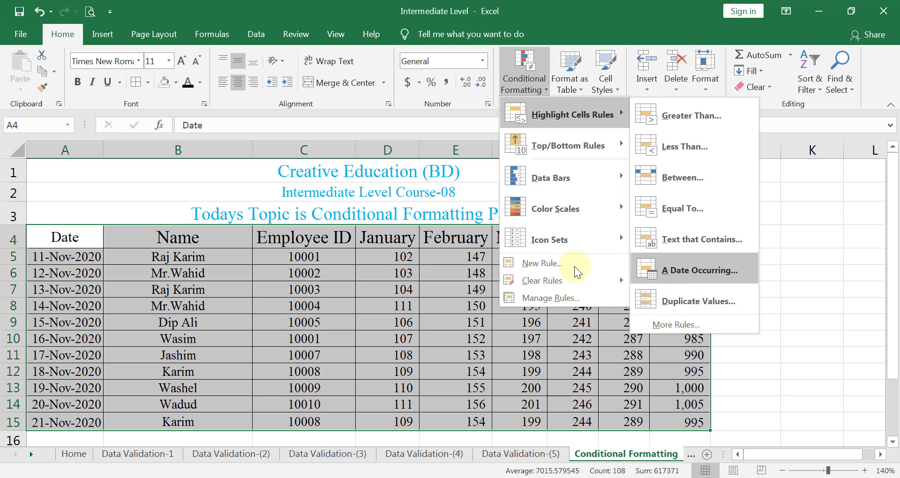
left_click(295, 206)
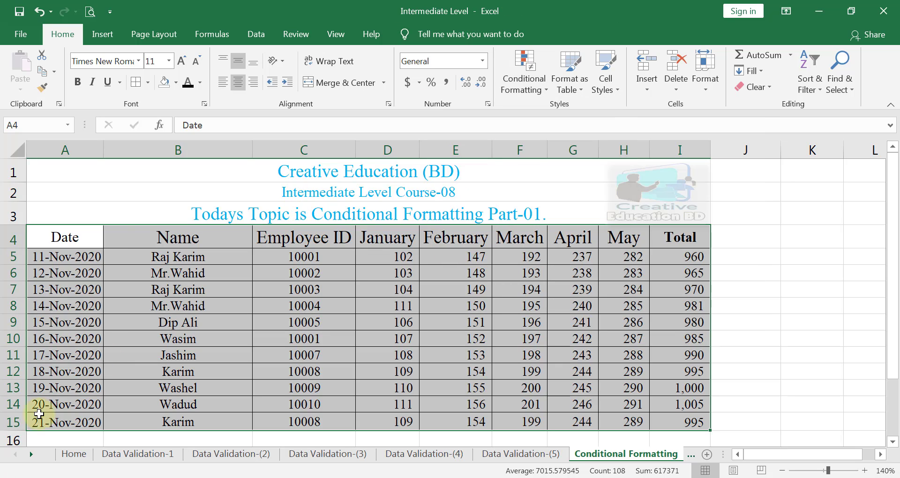
Step: Set up a Greater Than highlight rule on the January values in D5:D15 with a threshold of 106
left_click(323, 253)
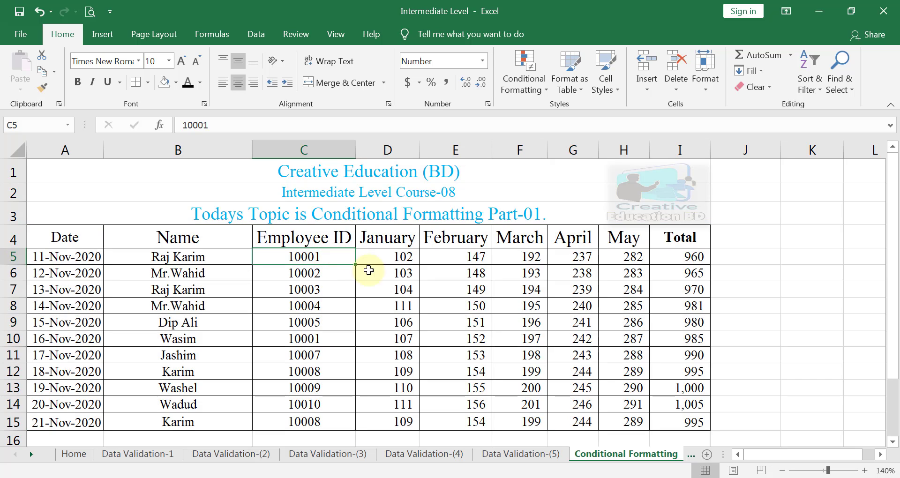
left_click(396, 260)
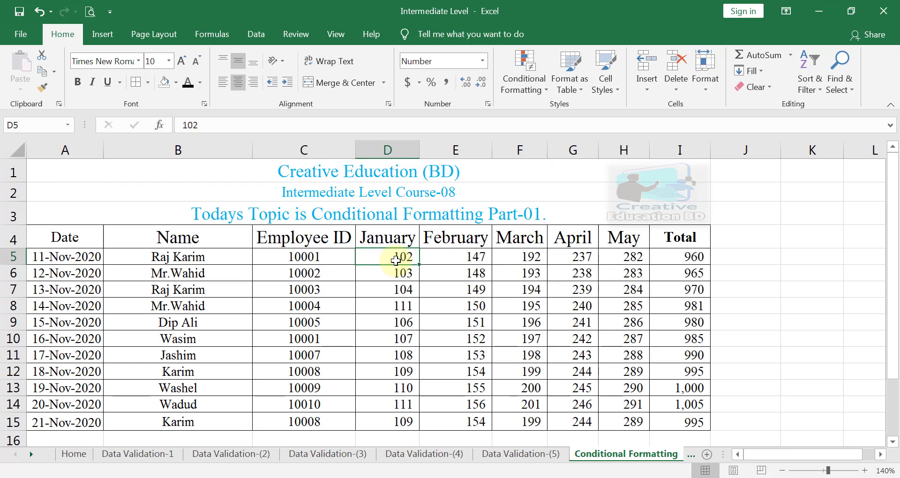
left_click_drag(396, 261, 390, 419)
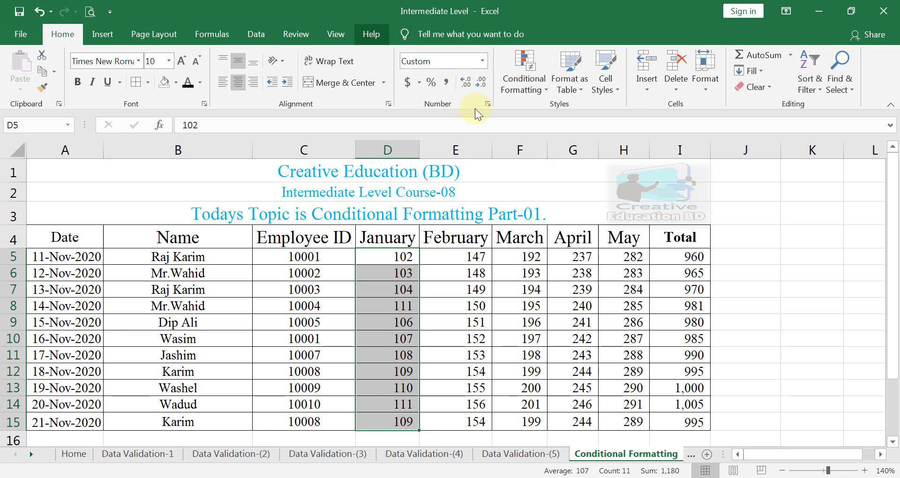
left_click(527, 86)
mouse_move(617, 116)
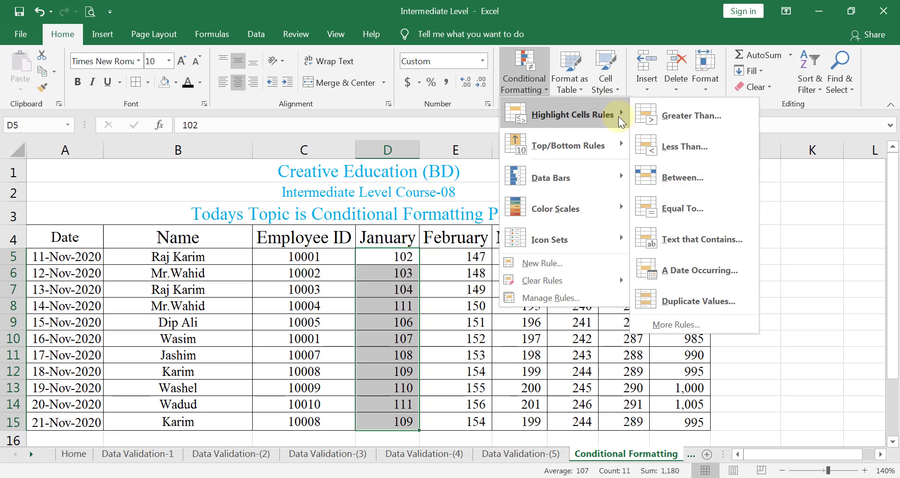
left_click(670, 116)
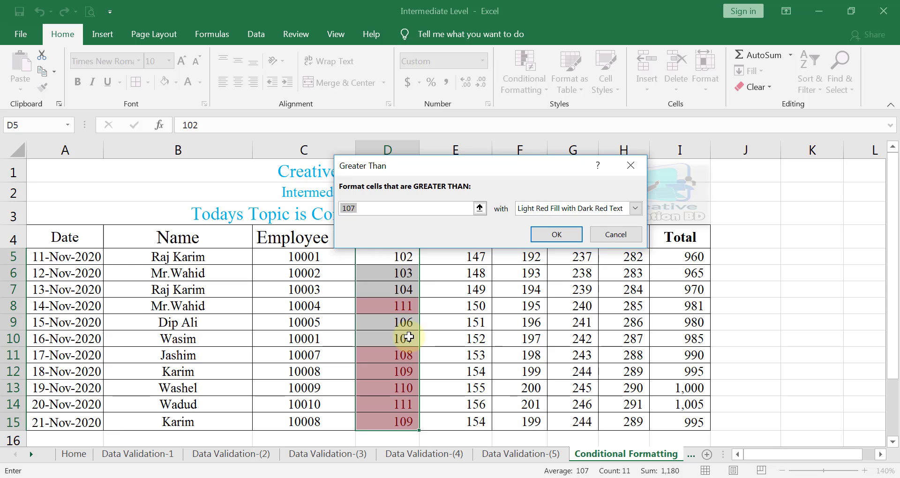
type("106")
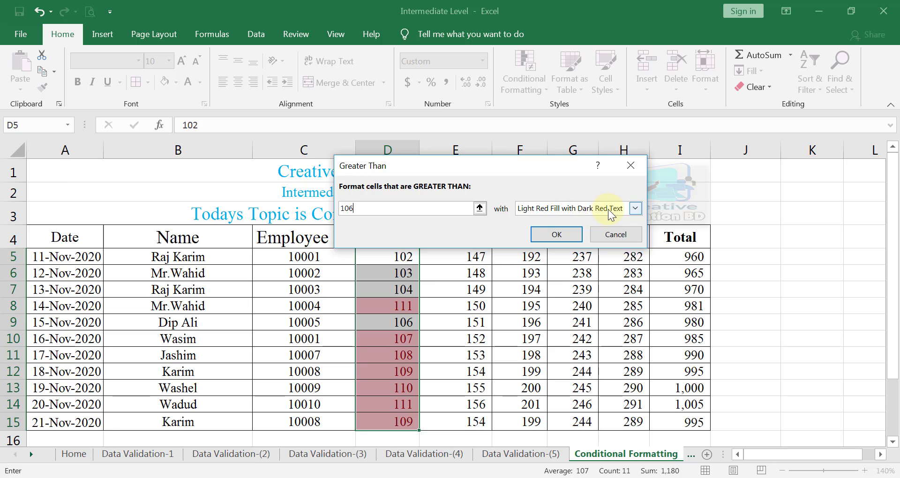
Step: Try Yellow Fill with Dark Yellow Text and Green Fill with Dark Green Text as the rule's format
left_click(635, 209)
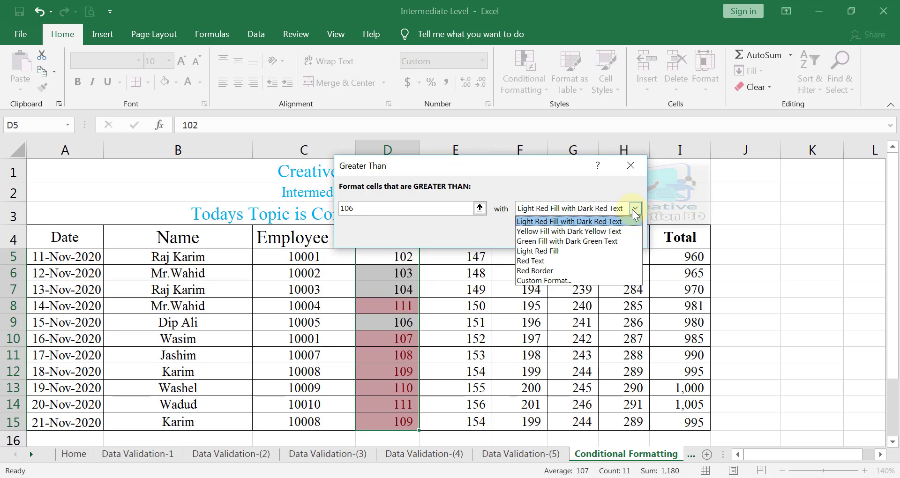
left_click(580, 227)
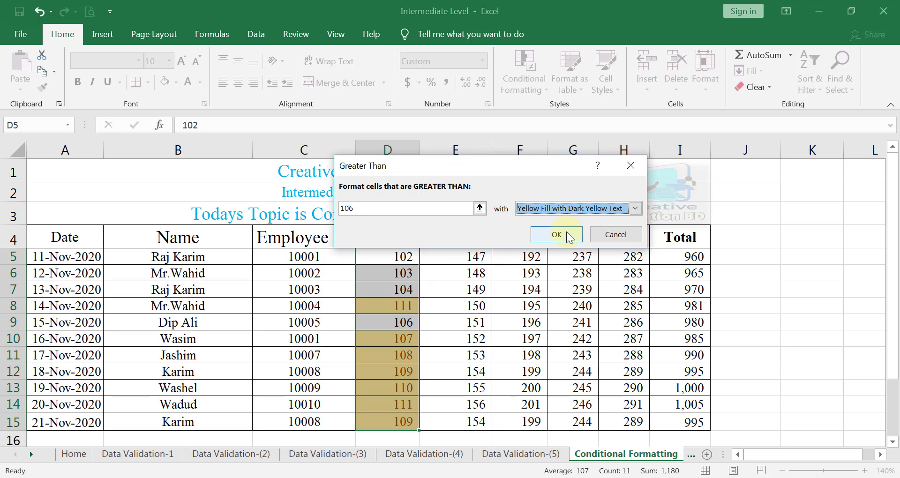
left_click(636, 208)
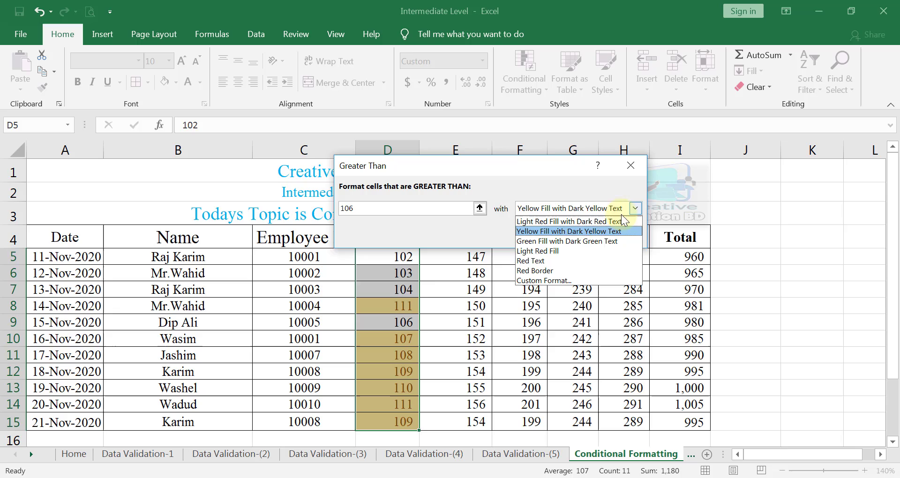
left_click(566, 242)
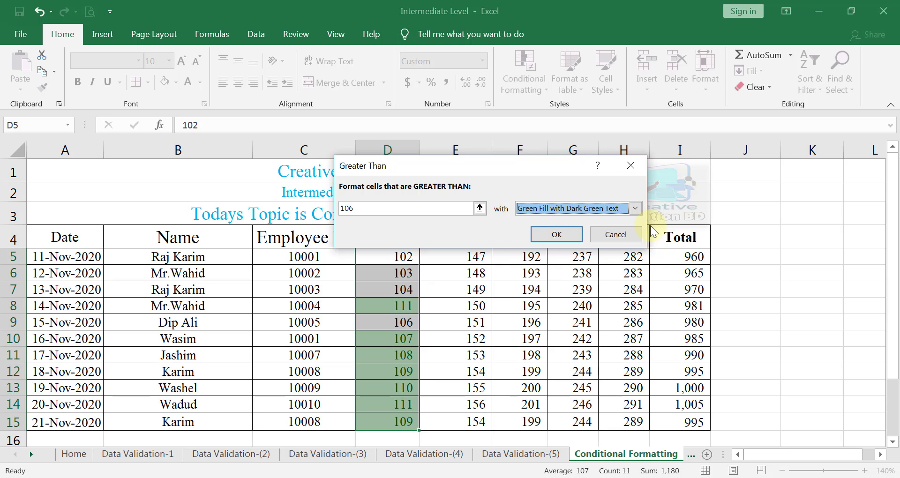
Step: Try a custom format with a green font color for the Greater Than rule
left_click(635, 208)
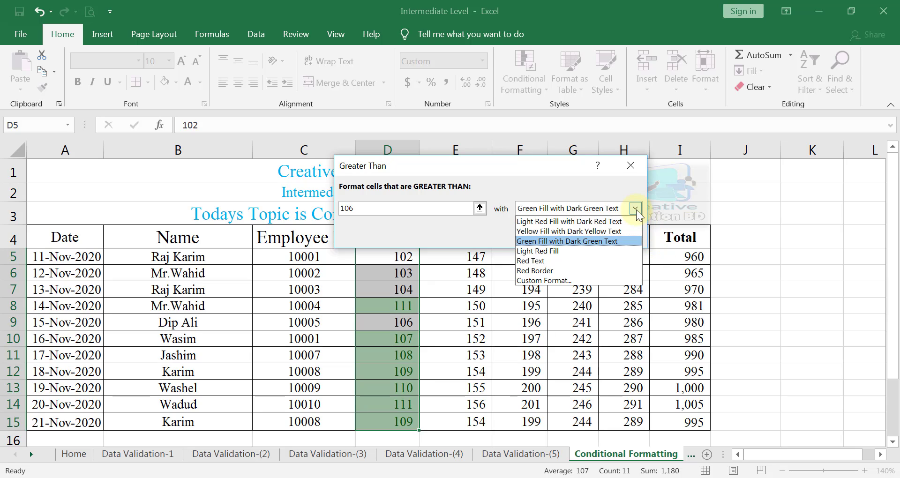
left_click(553, 279)
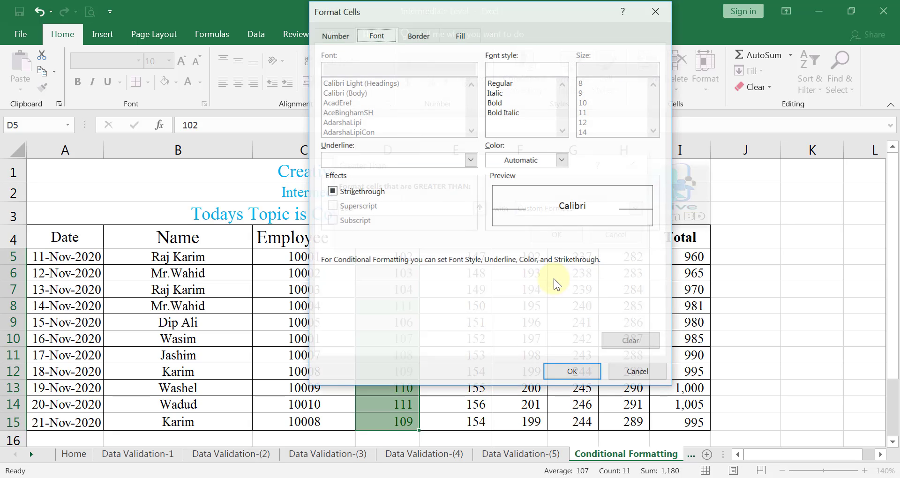
left_click(562, 159)
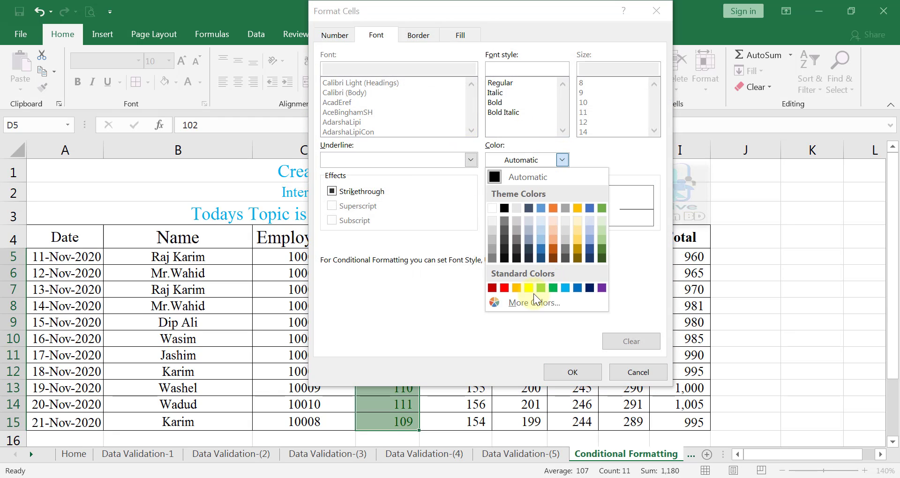
left_click(602, 208)
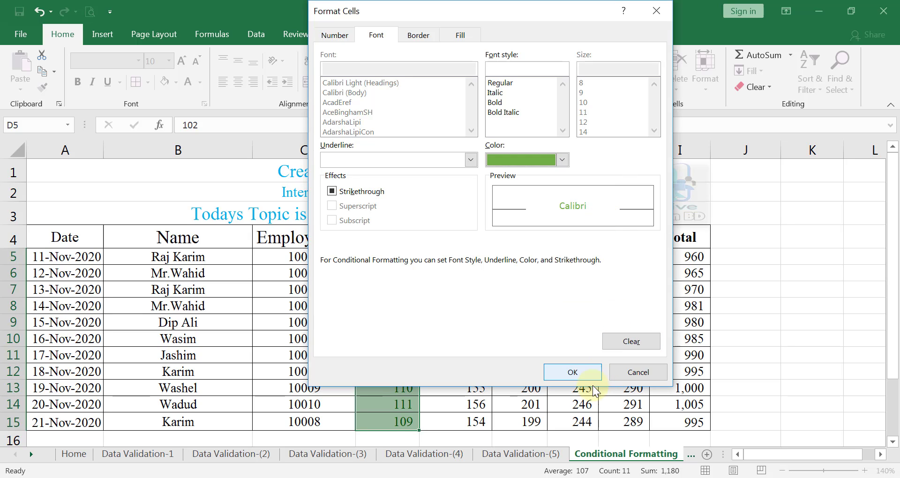
left_click(580, 372)
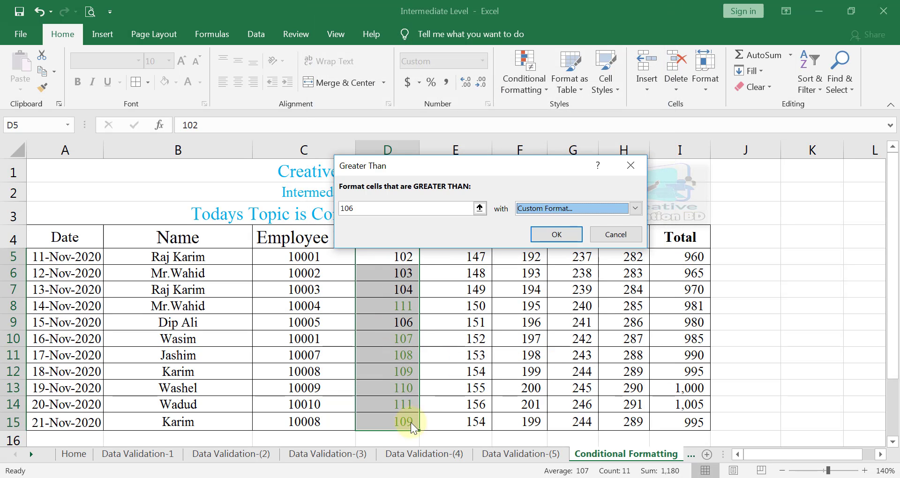
Step: Apply the Greater Than rule with Light Red Fill with Dark Red Text and check the highlighted January cells
left_click(634, 209)
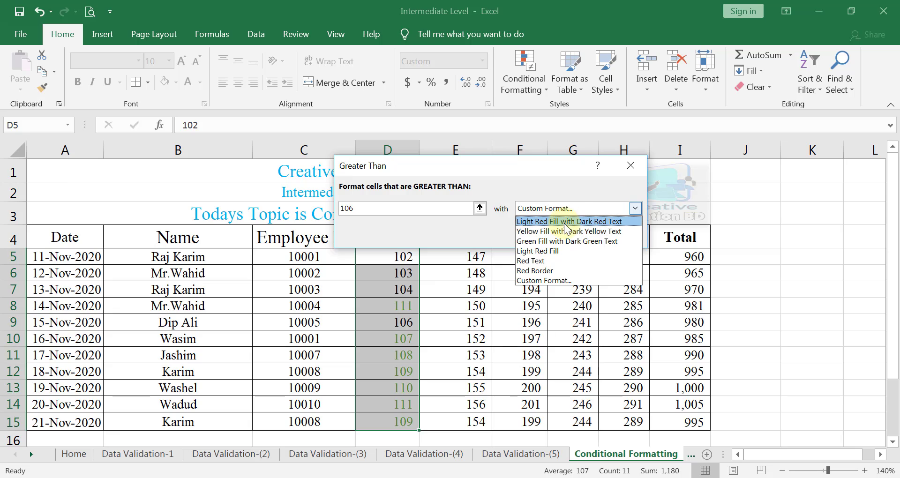
left_click(566, 221)
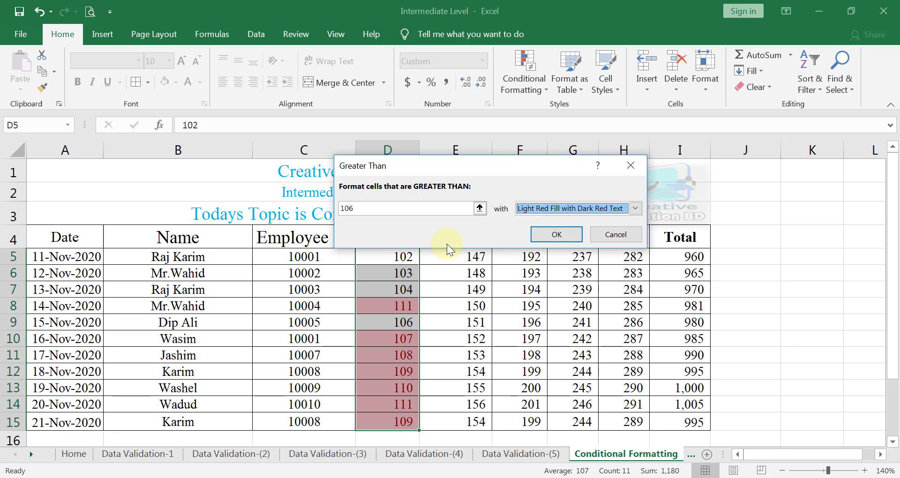
left_click(549, 236)
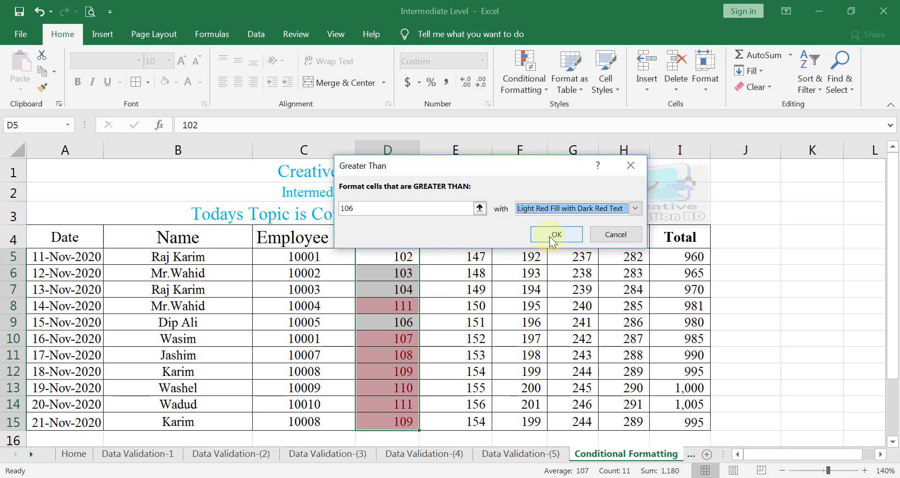
left_click(405, 341)
left_click_drag(404, 341, 406, 422)
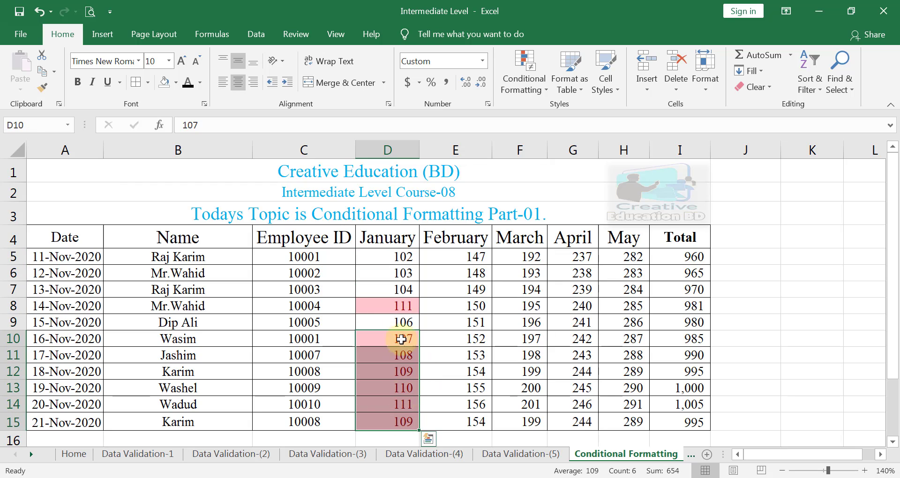
Step: Change the January values to 105 in cell D8 and 104 in cell D14 to test the rule
left_click(402, 305)
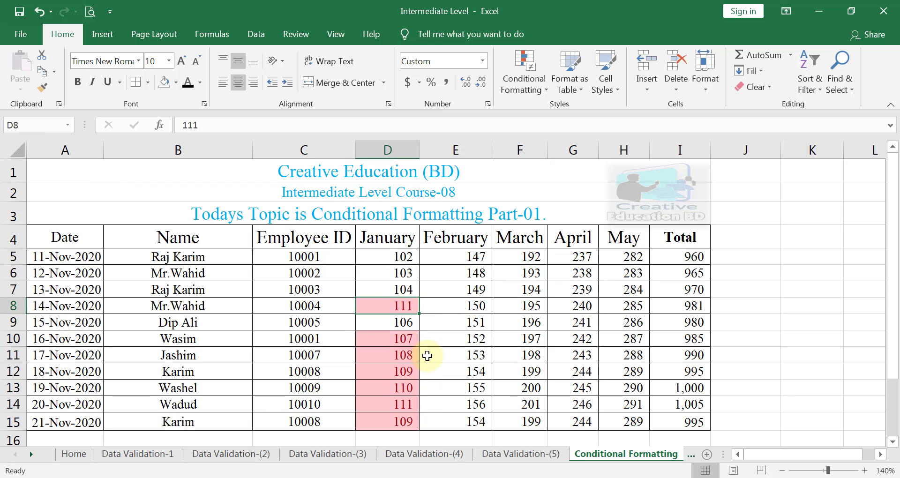
type("105")
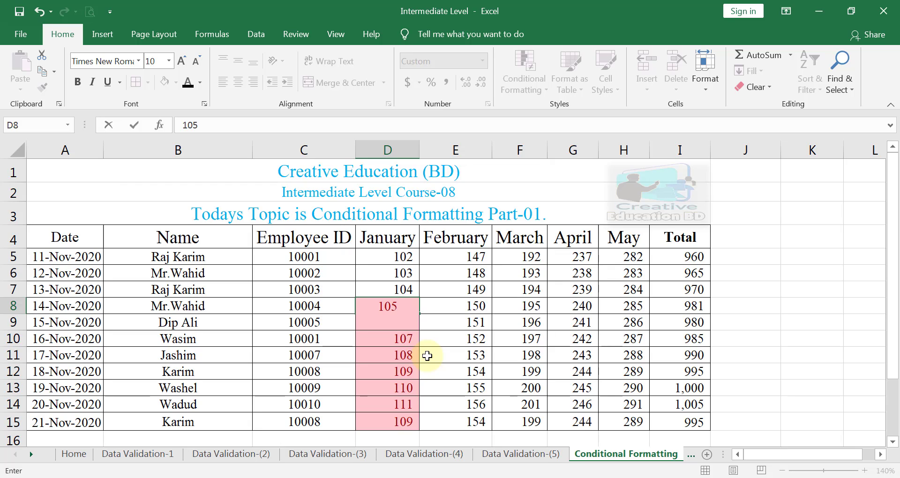
key("Return")
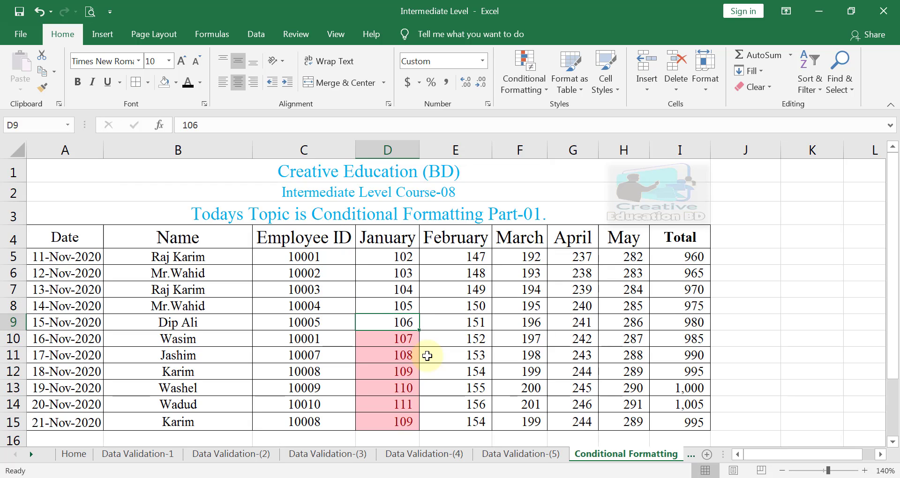
left_click(404, 402)
type("10")
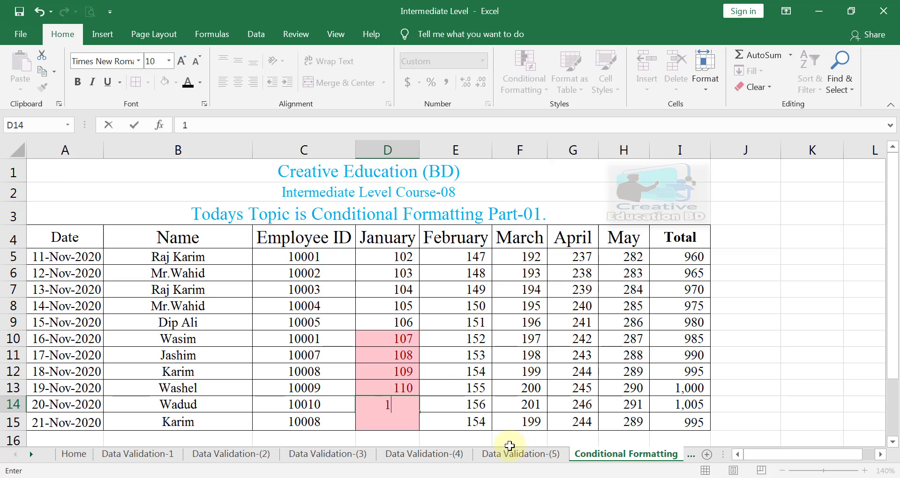
type("4")
key("Return")
left_click(406, 403)
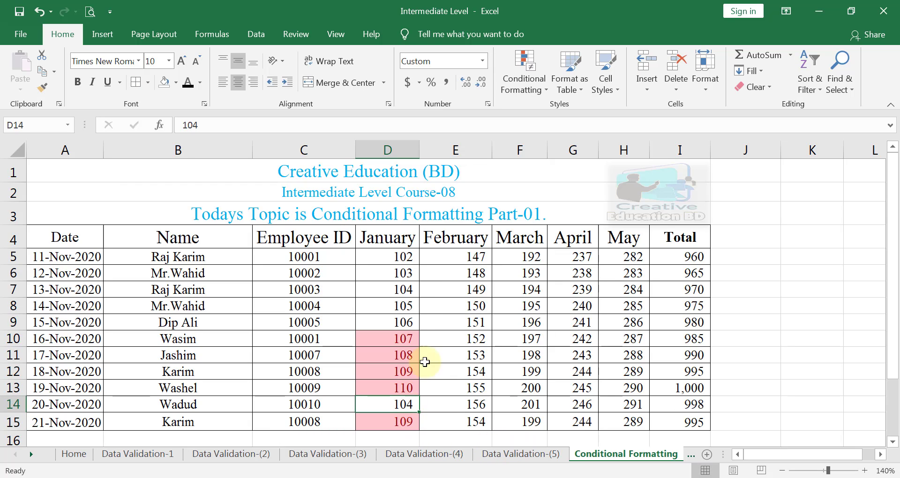
Step: Change the January value in cell D11 to 106 to test the Greater Than rule
left_click_drag(404, 339, 398, 383)
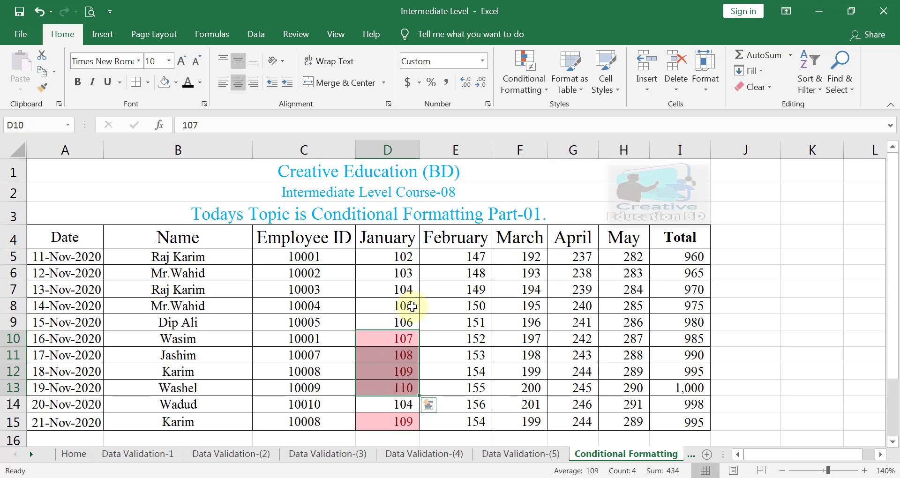
left_click(372, 352)
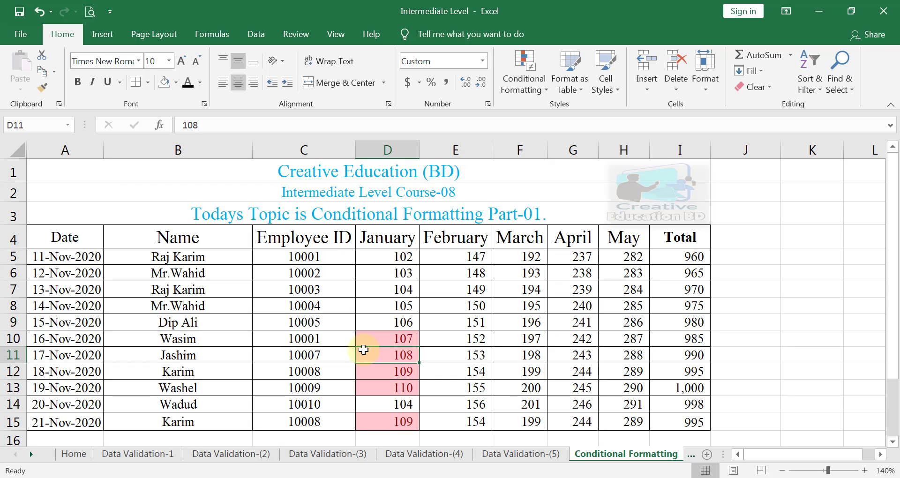
type("106")
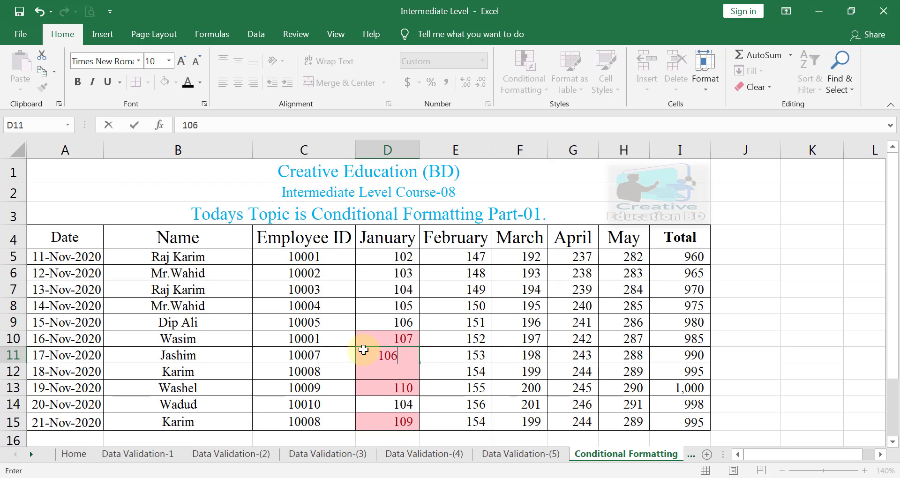
key("Return")
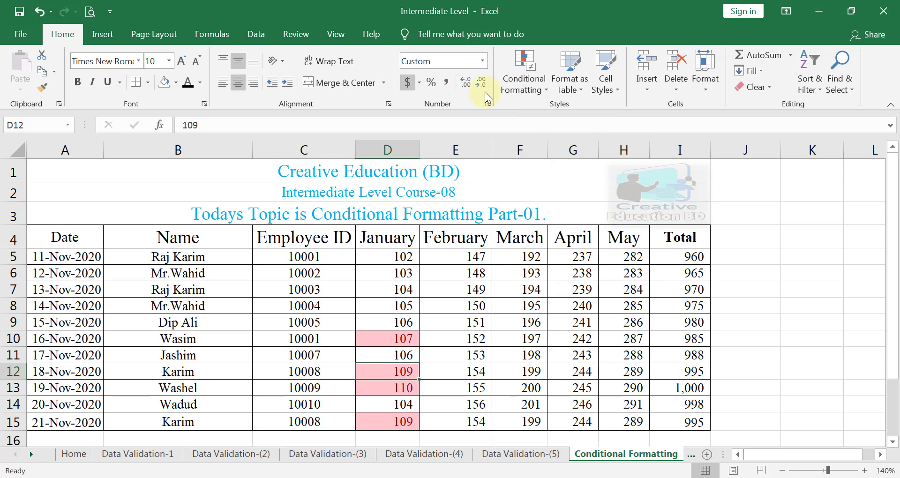
Step: Highlight the February values in E5:E15 that are less than 150 with Light Red Fill with Dark Red Text
left_click(474, 257)
left_click_drag(462, 414, 457, 418)
left_click(537, 84)
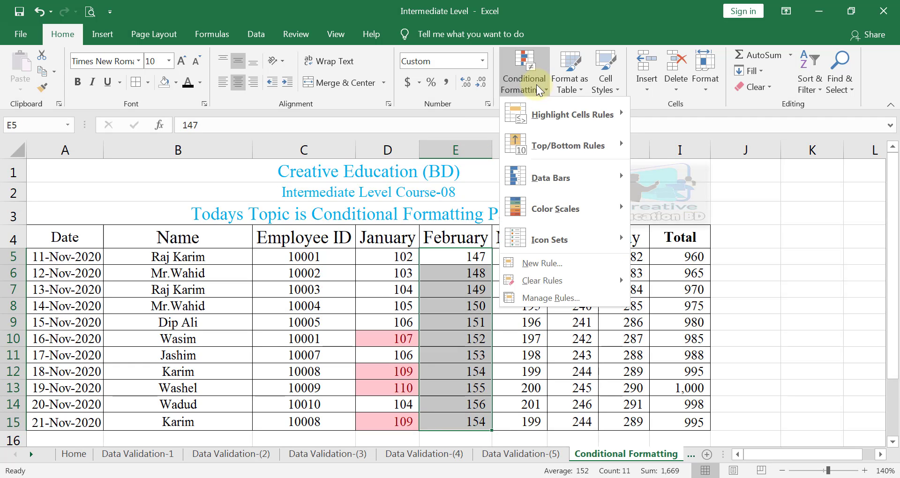
mouse_move(608, 119)
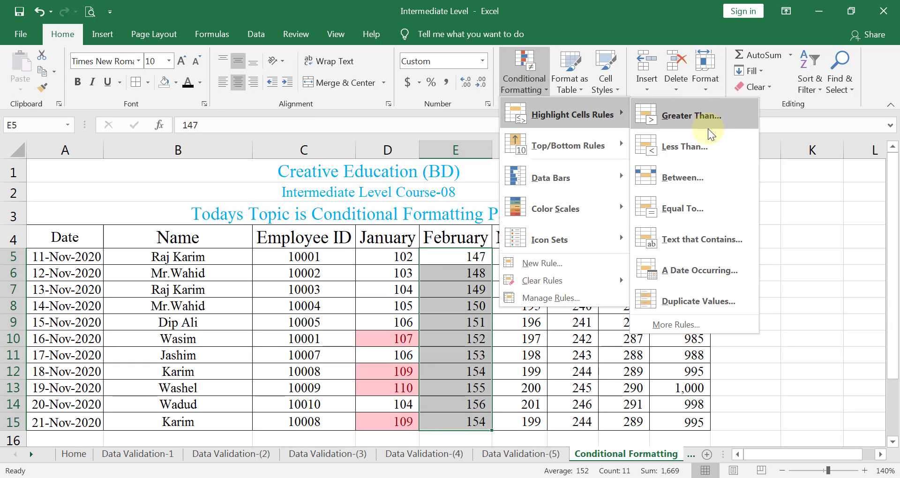
left_click(693, 143)
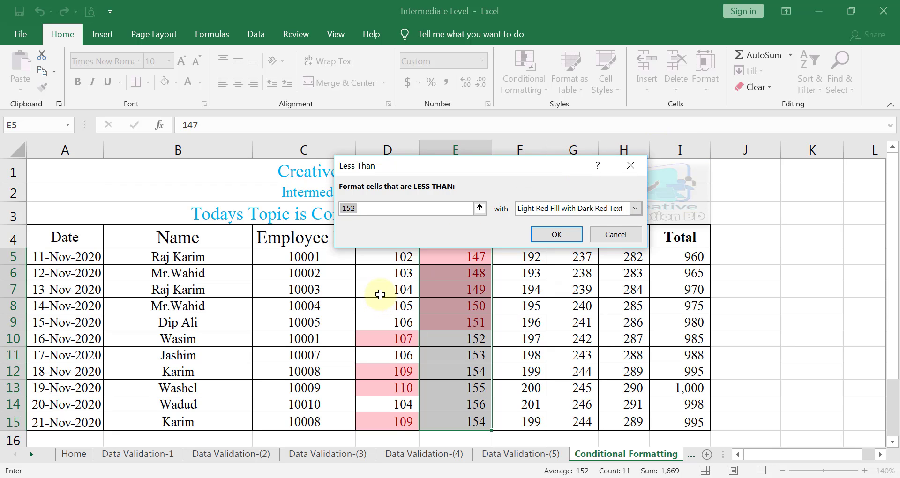
type("150")
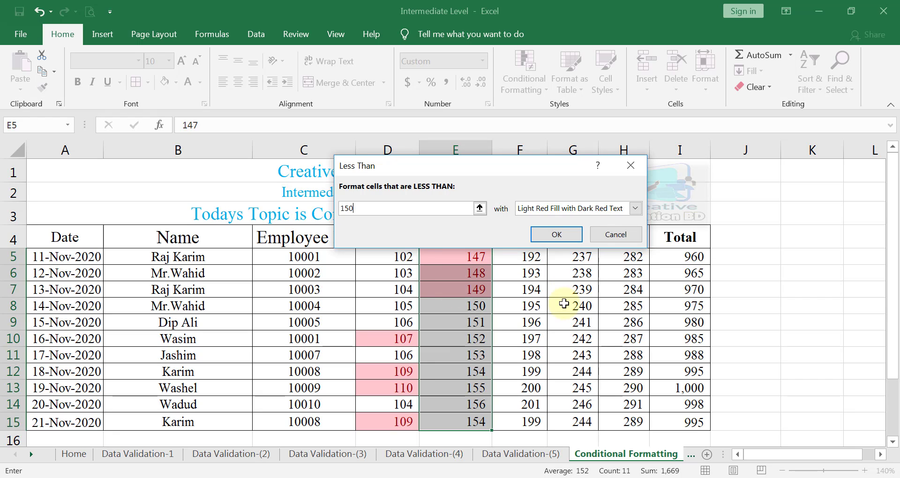
left_click(554, 236)
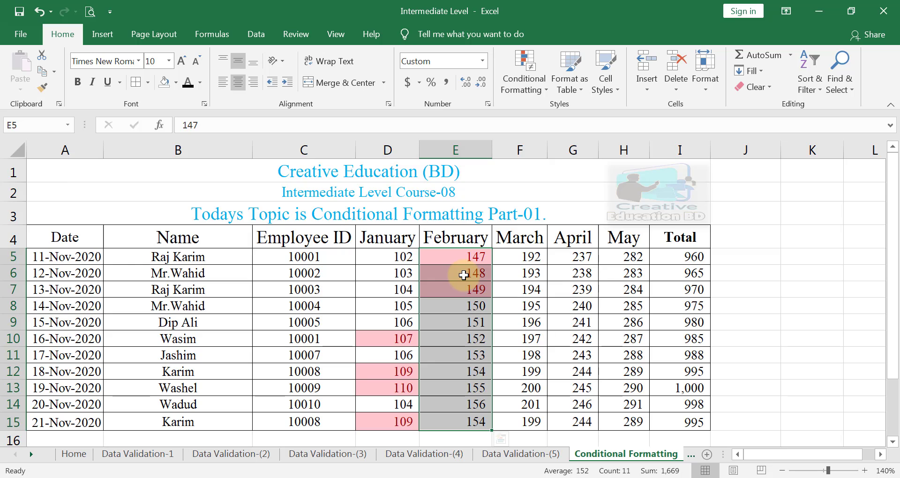
Step: Change the February value in cell E11 to 140 to test the Less Than rule
left_click(473, 356)
type("140")
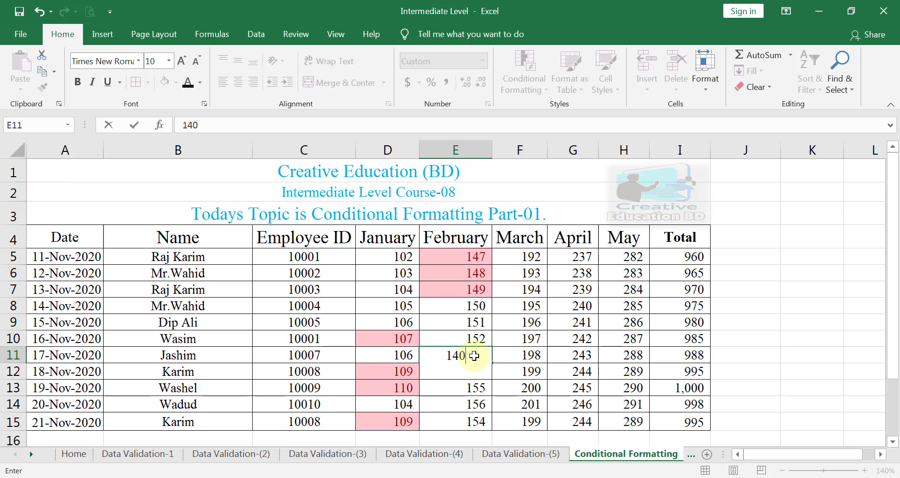
key("Return")
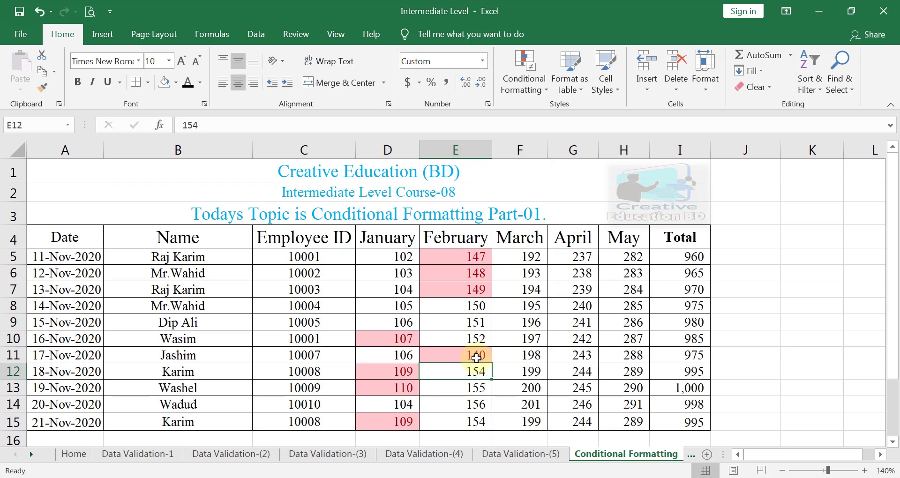
left_click(474, 355)
left_click_drag(478, 255, 474, 356)
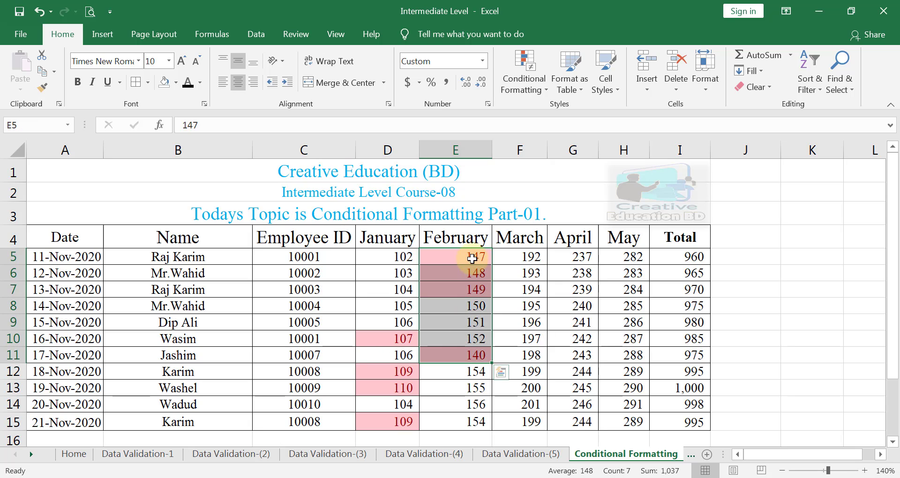
left_click_drag(471, 255, 473, 421)
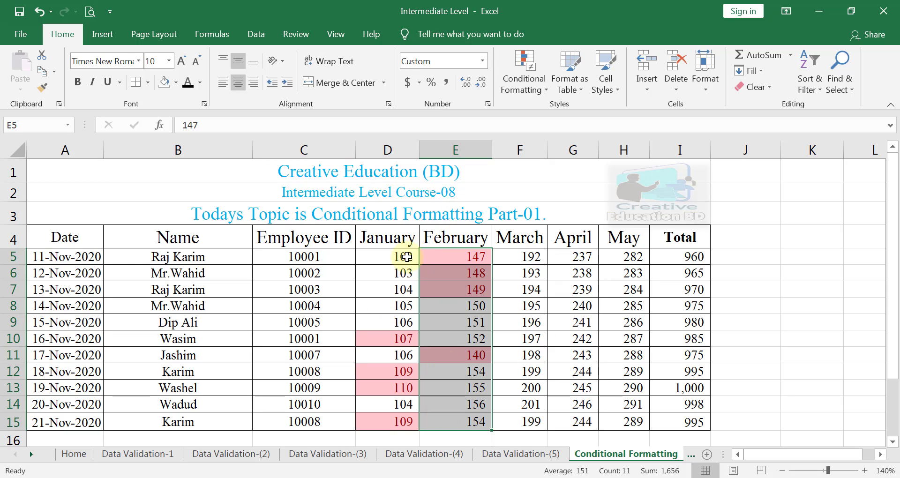
Step: Find and select all cells with conditional formatting on the sheet and clear the rules from the selected cells
left_click_drag(406, 256, 450, 426)
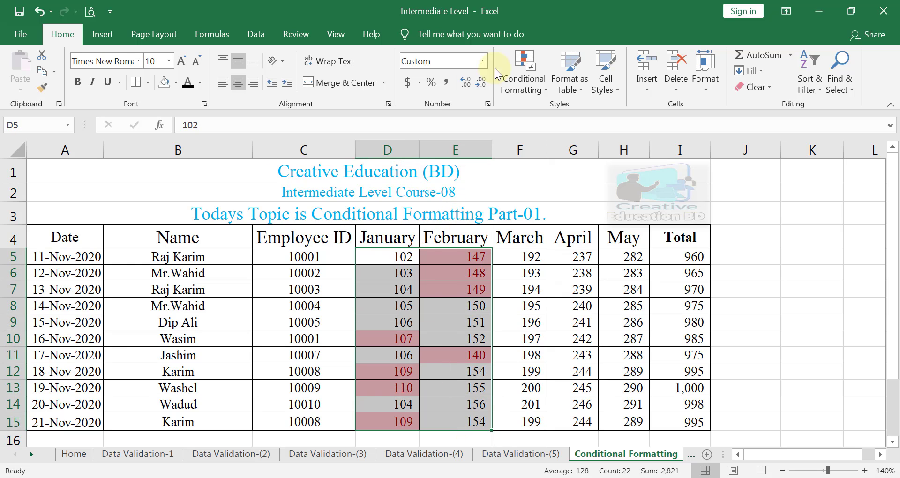
left_click(521, 275)
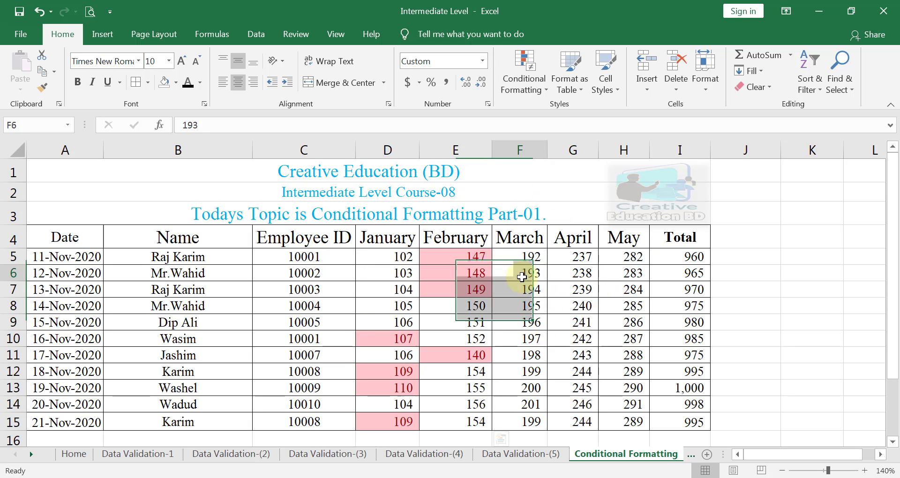
left_click(802, 291)
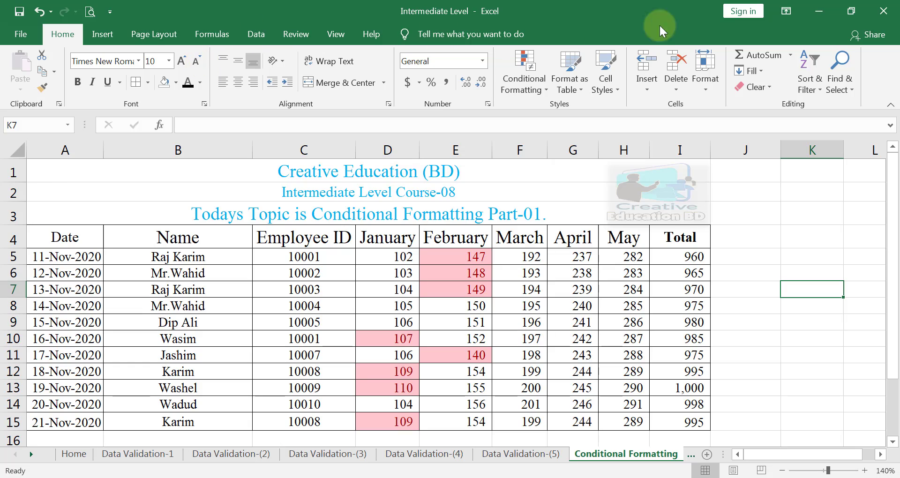
left_click(839, 88)
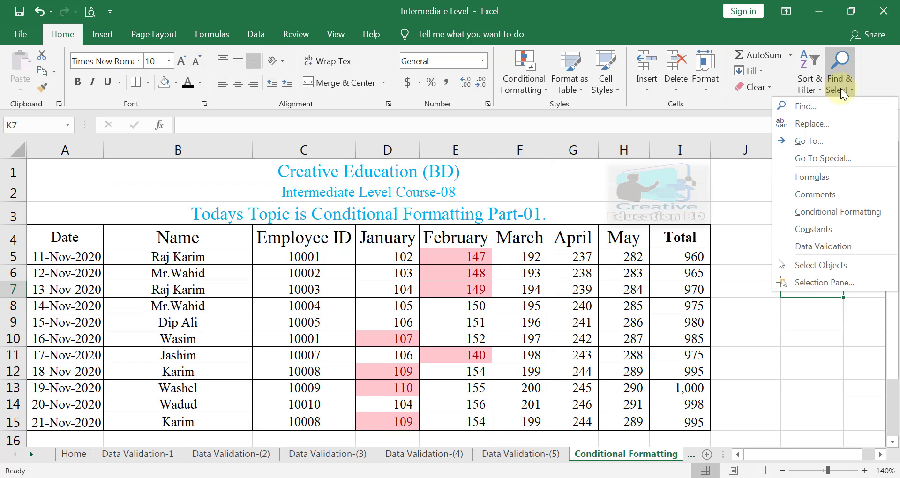
left_click(822, 213)
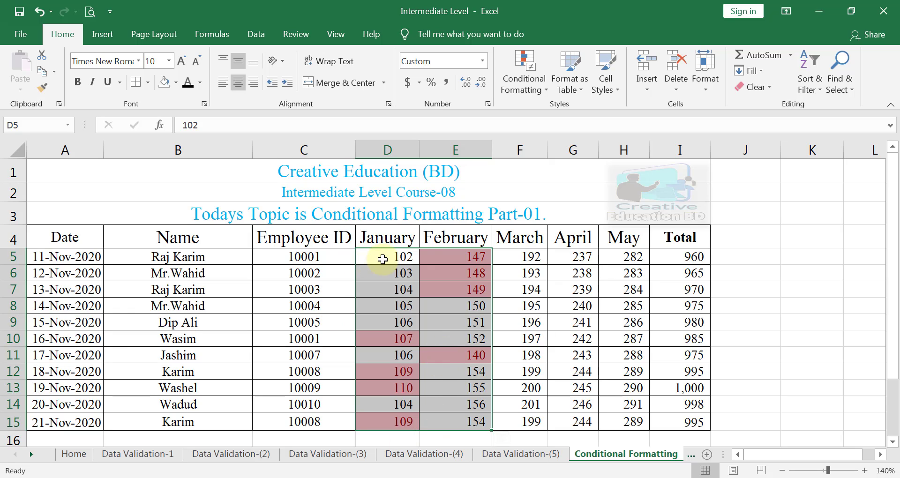
left_click(535, 83)
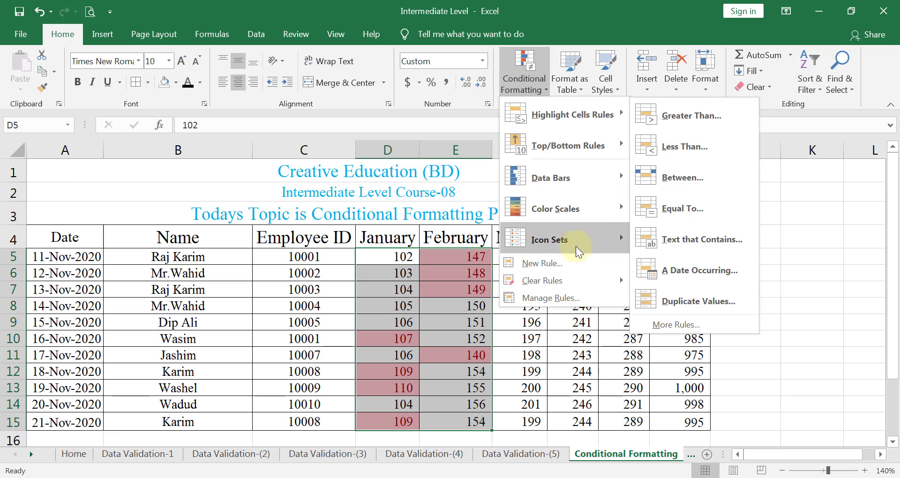
mouse_move(560, 283)
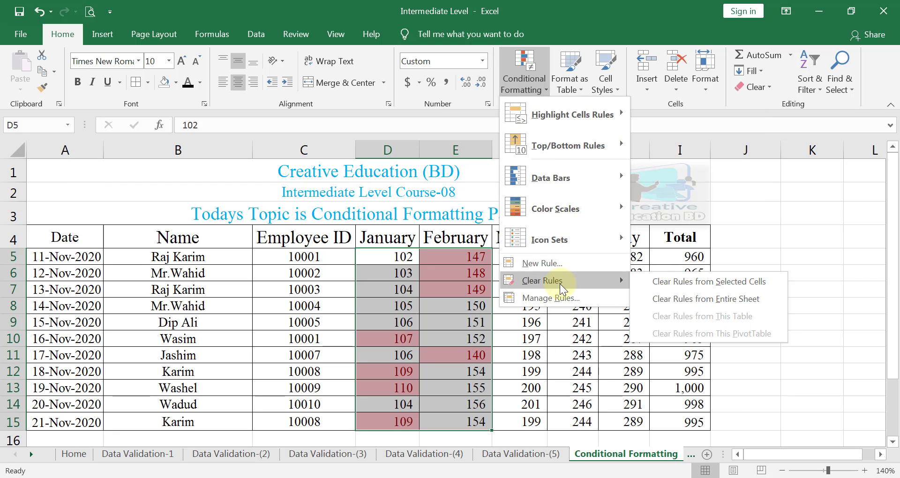
left_click(701, 282)
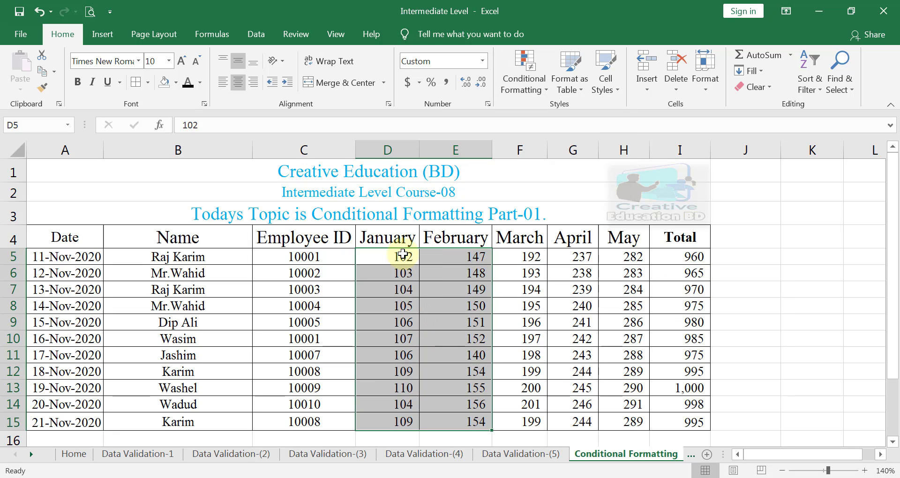
left_click_drag(402, 254, 460, 424)
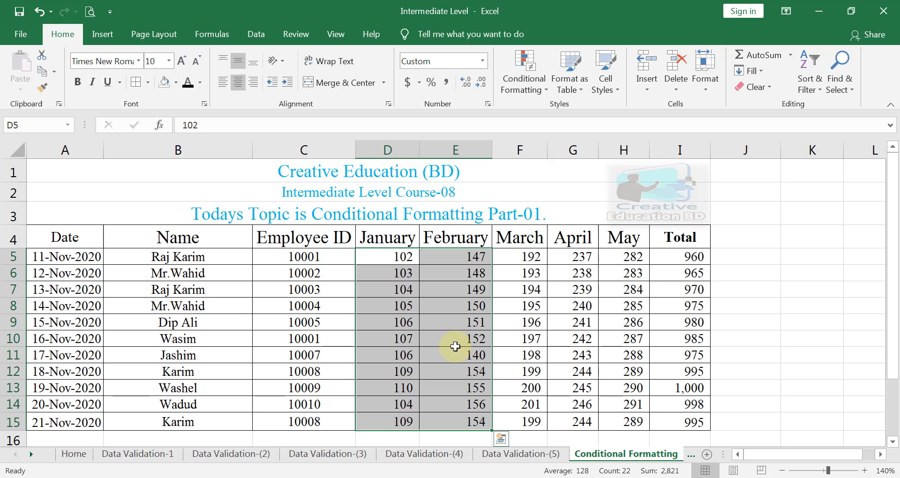
left_click(524, 89)
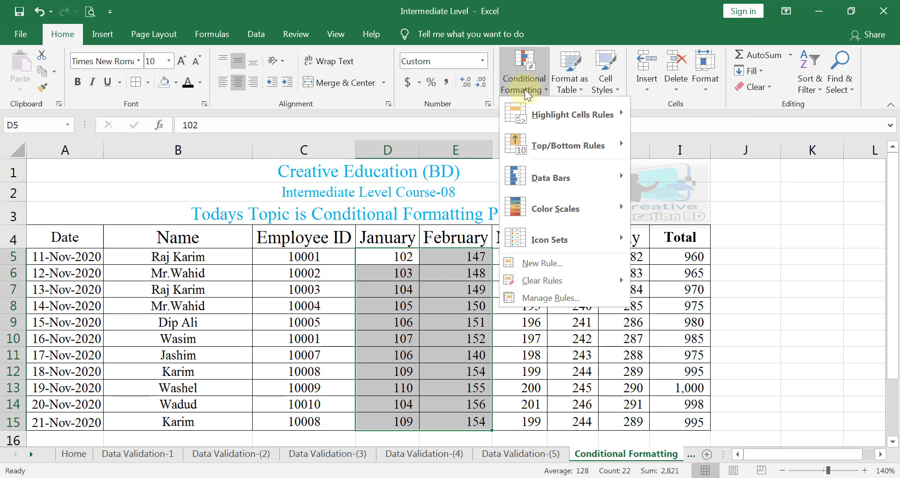
mouse_move(592, 120)
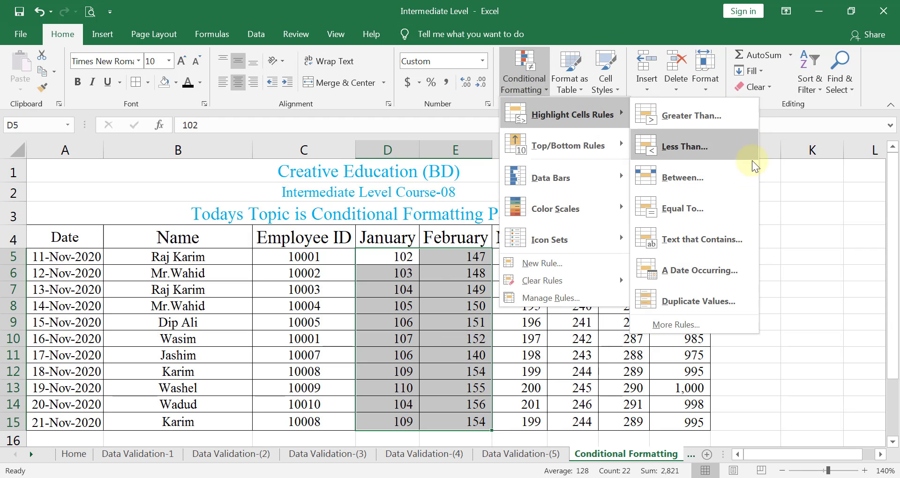
key("Escape")
key("Escape")
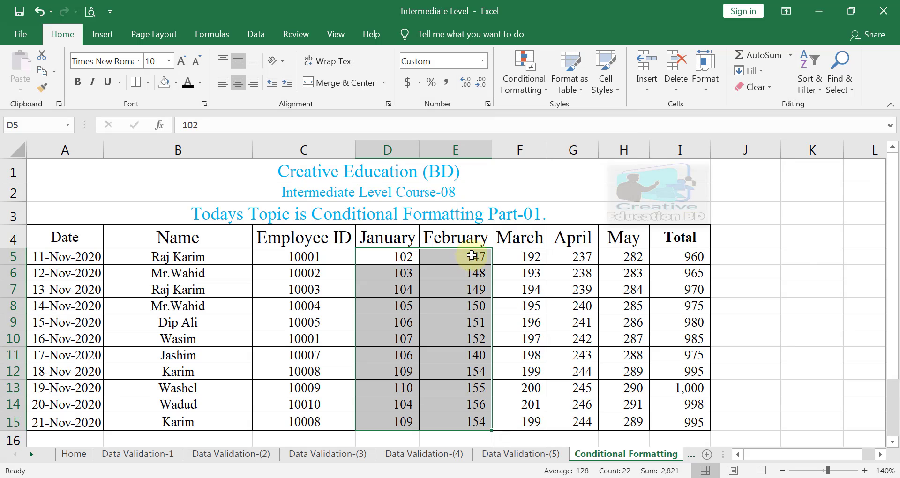
left_click_drag(408, 257, 520, 361)
left_click(478, 255)
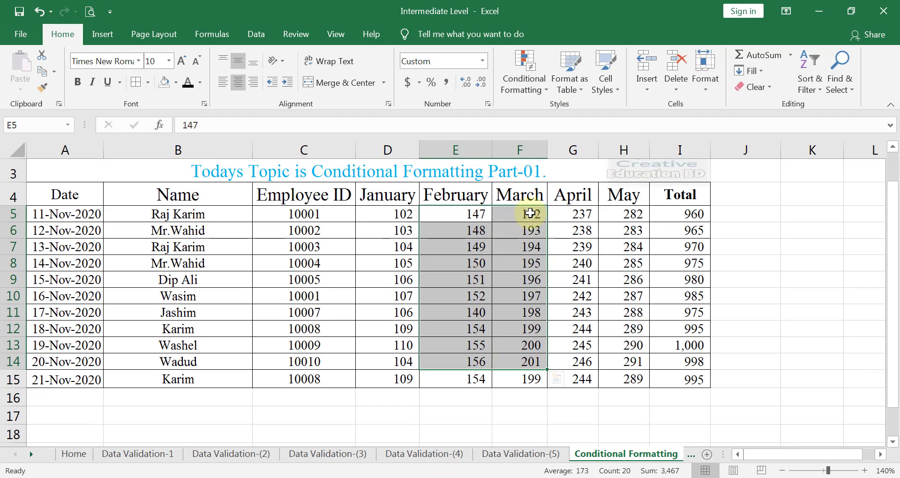
Step: Highlight the March values in F5:F15 that are between 196 and 199 with Light Red Fill with Dark Red Text
left_click_drag(529, 214, 525, 380)
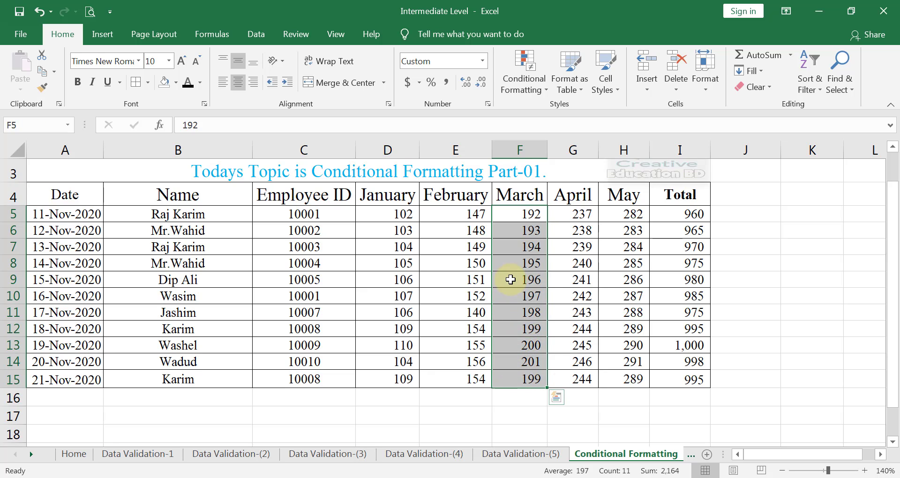
scroll(511, 279, "up", 1)
left_click(515, 84)
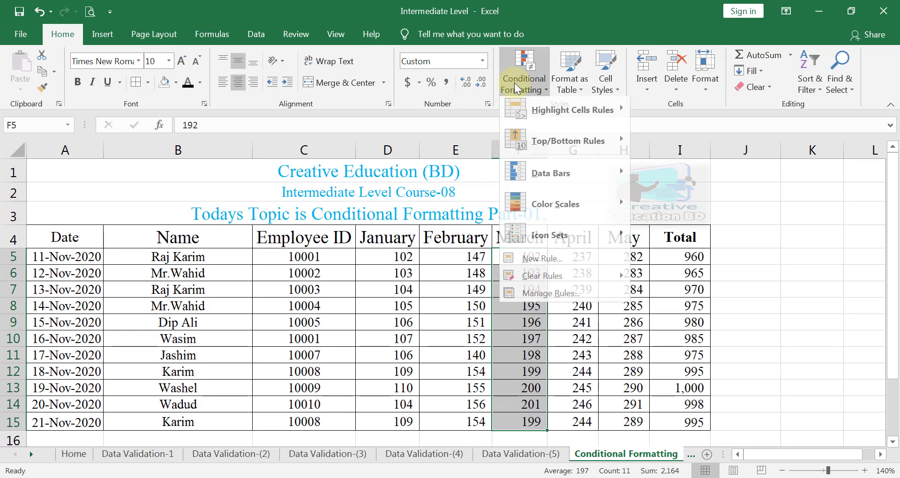
mouse_move(616, 115)
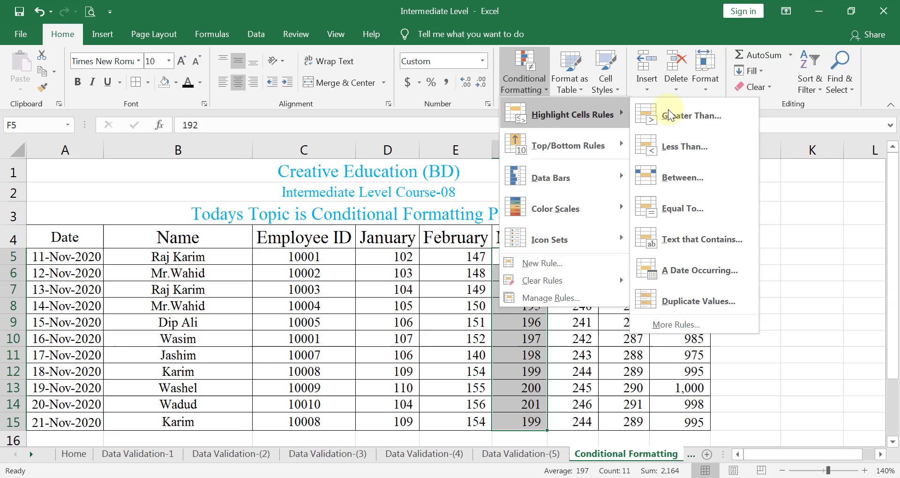
left_click(678, 177)
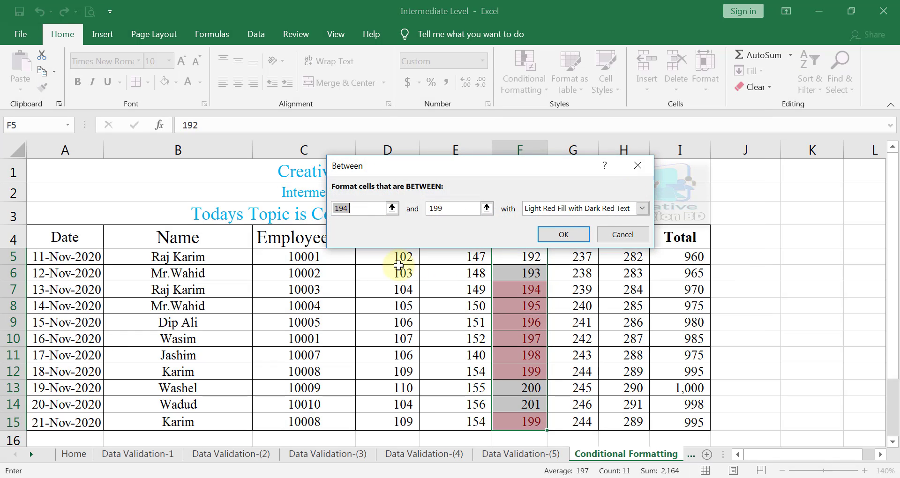
type("19")
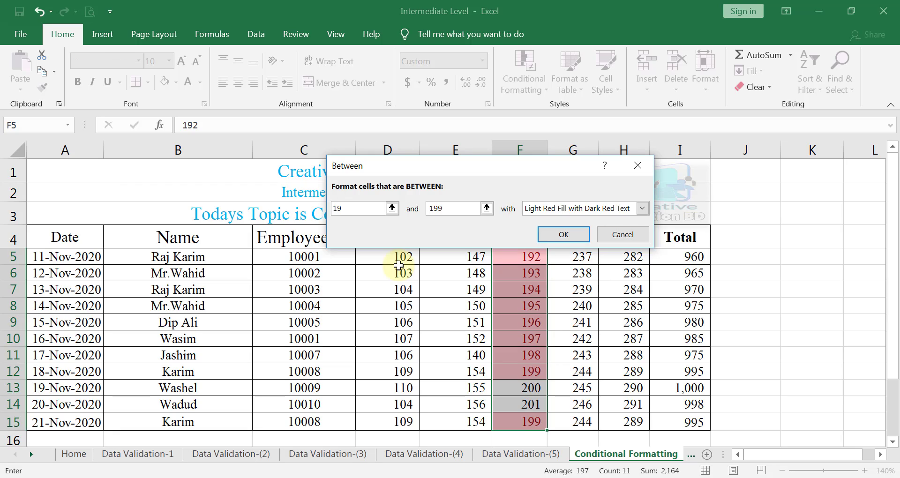
type("6")
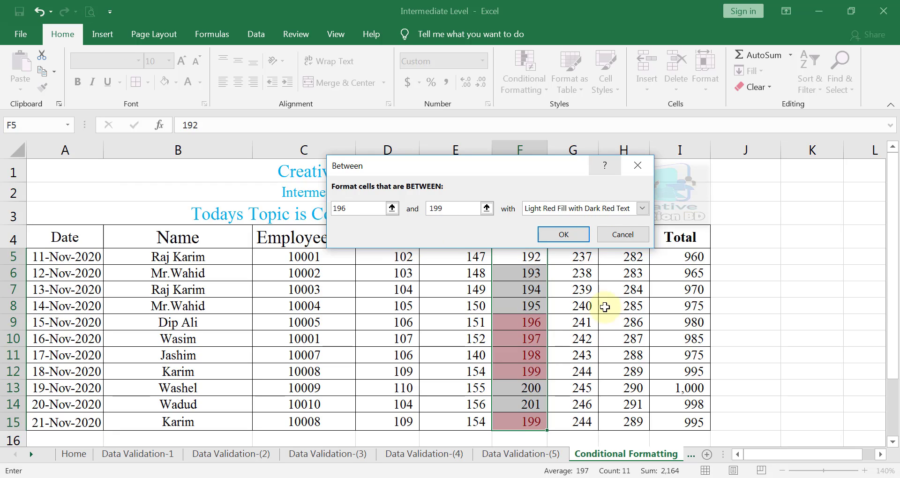
left_click(572, 233)
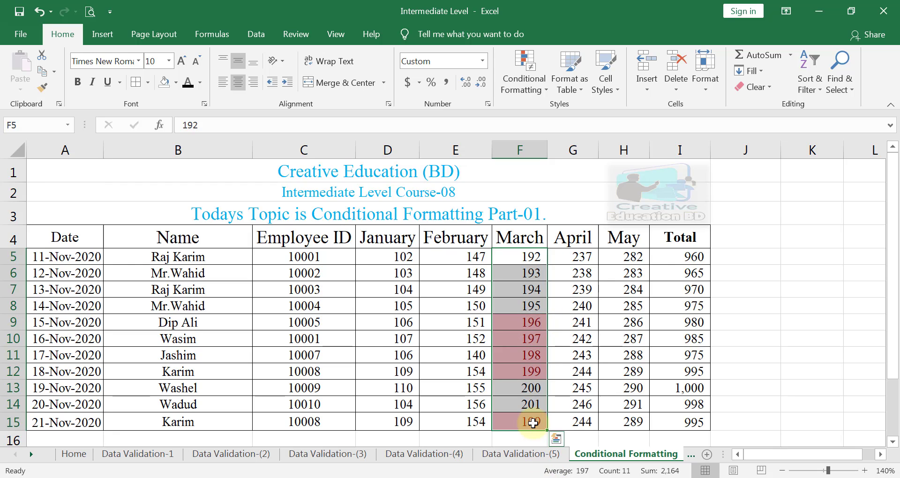
left_click(532, 326)
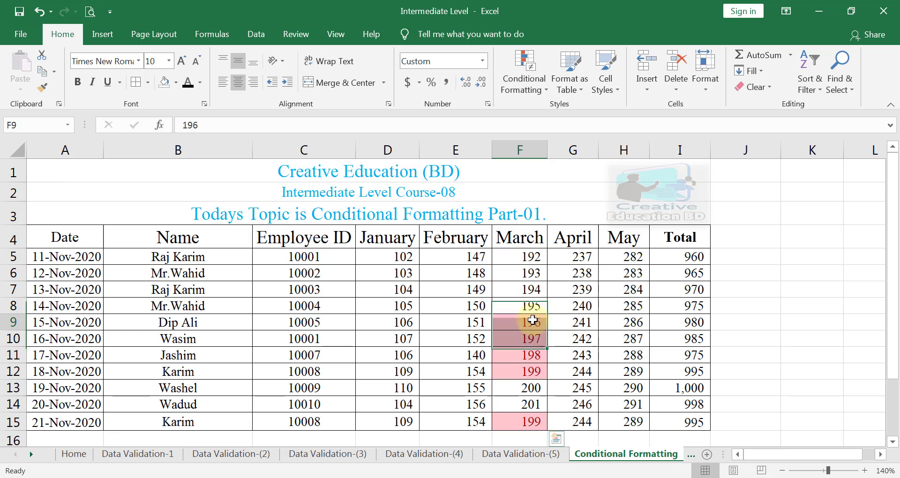
left_click(527, 338)
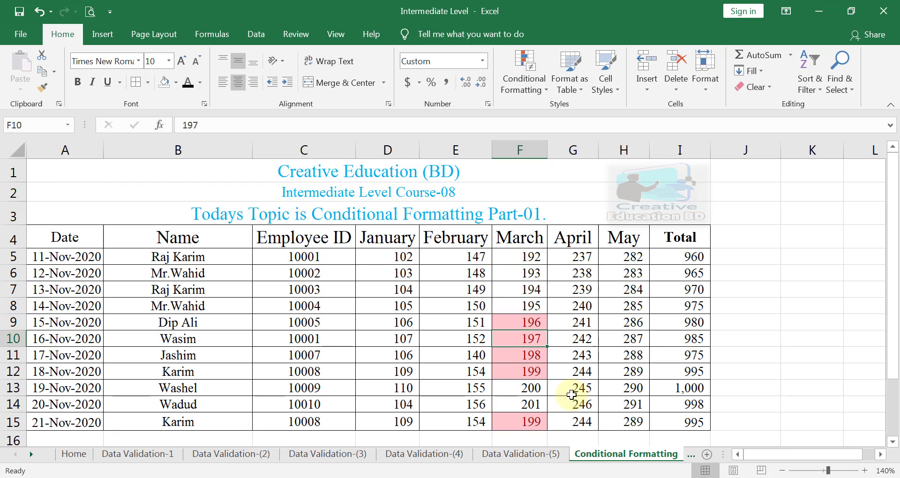
Step: Change the March value in cell F10 to 230 to test the Between rule
type("230")
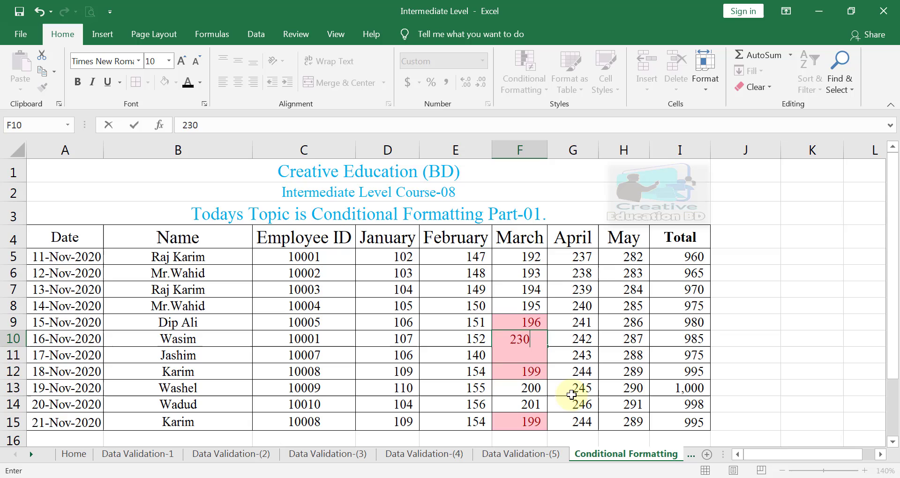
key("Return")
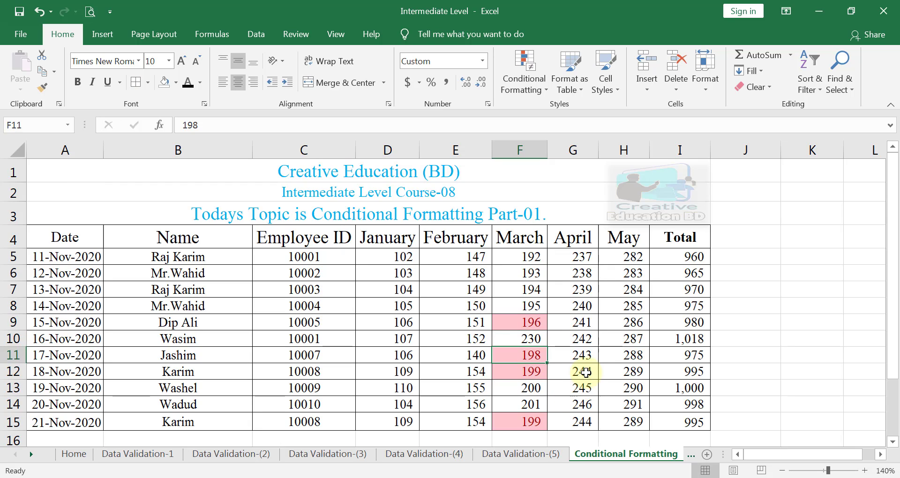
left_click(529, 336)
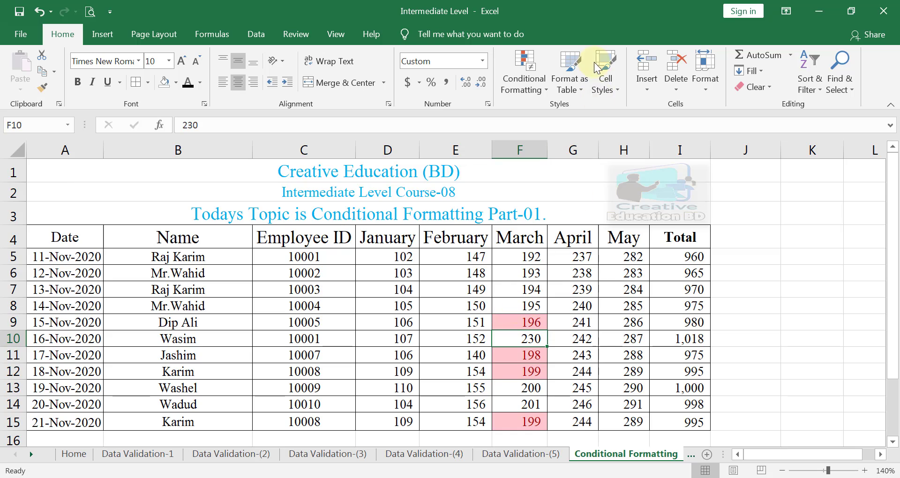
left_click(536, 88)
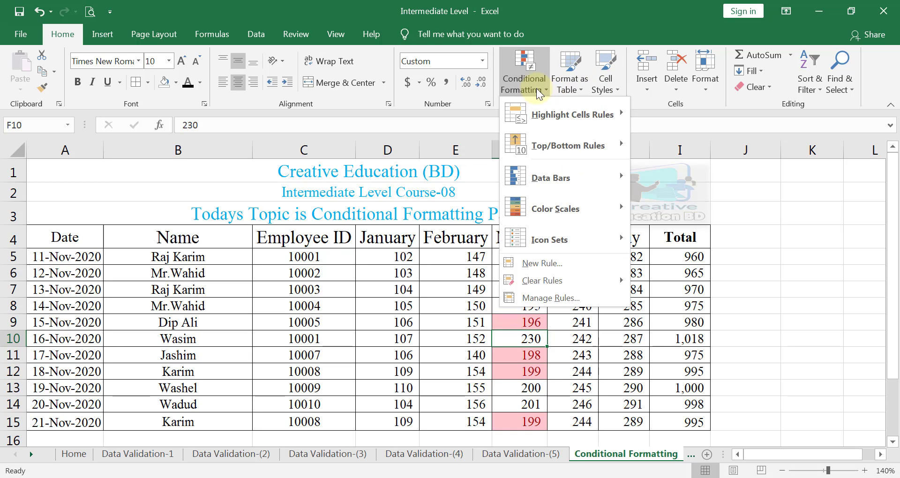
mouse_move(577, 119)
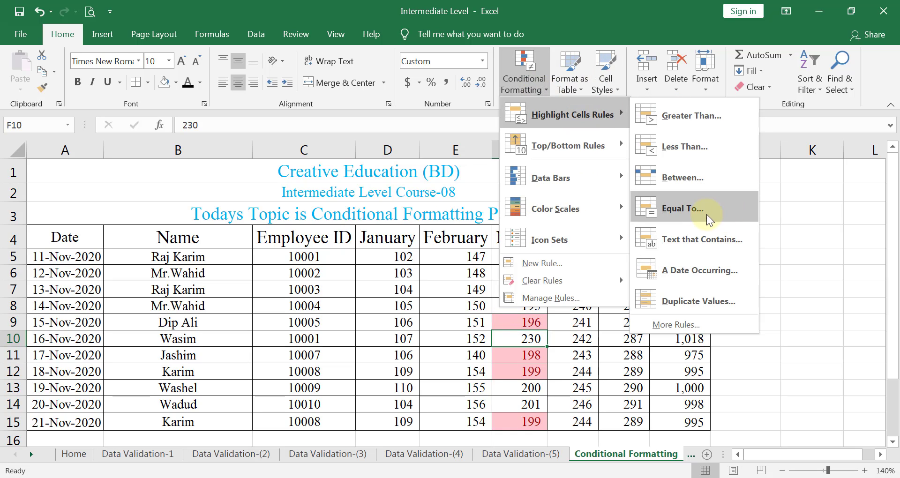
left_click(466, 310)
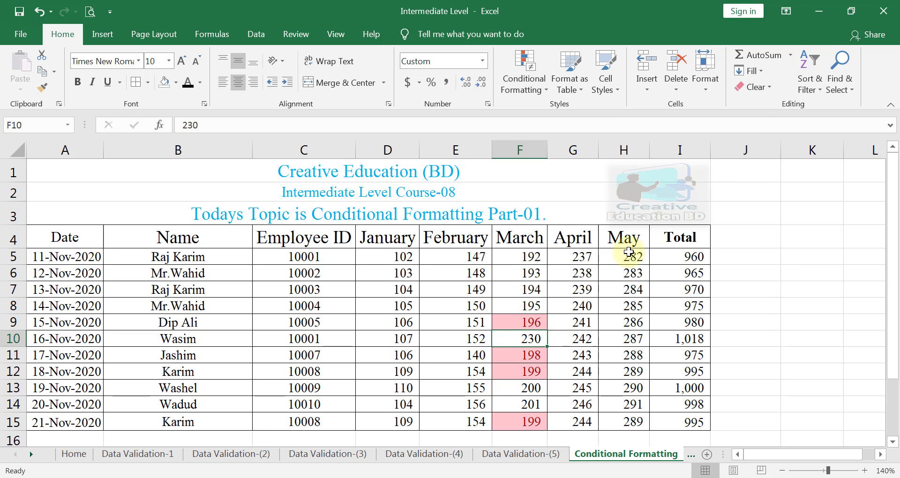
Step: Start an Equal To highlight rule for the April values in G5:G15 with 240 as the comparison value
left_click_drag(581, 257, 578, 372)
left_click_drag(575, 404, 581, 420)
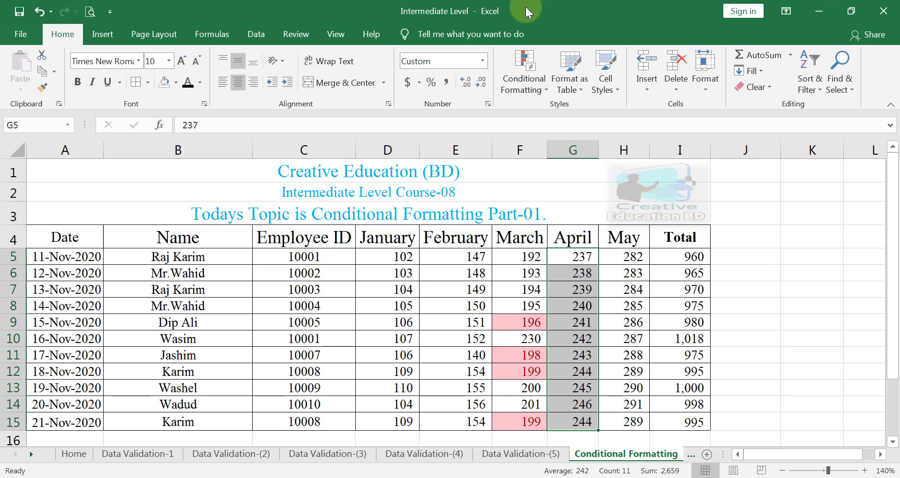
left_click(536, 86)
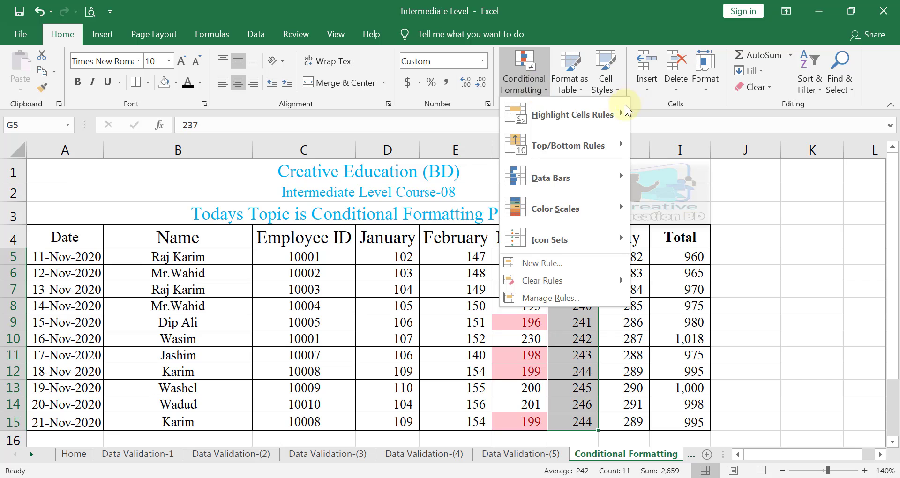
mouse_move(626, 112)
left_click(682, 216)
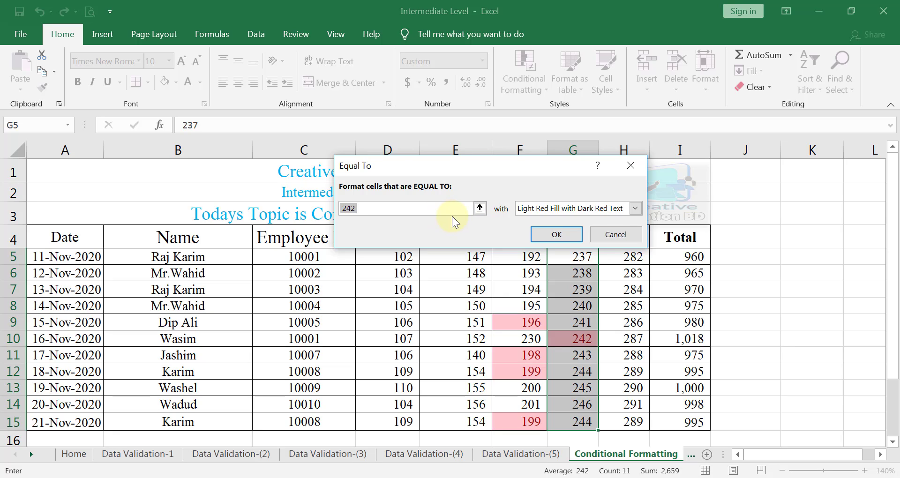
type("24")
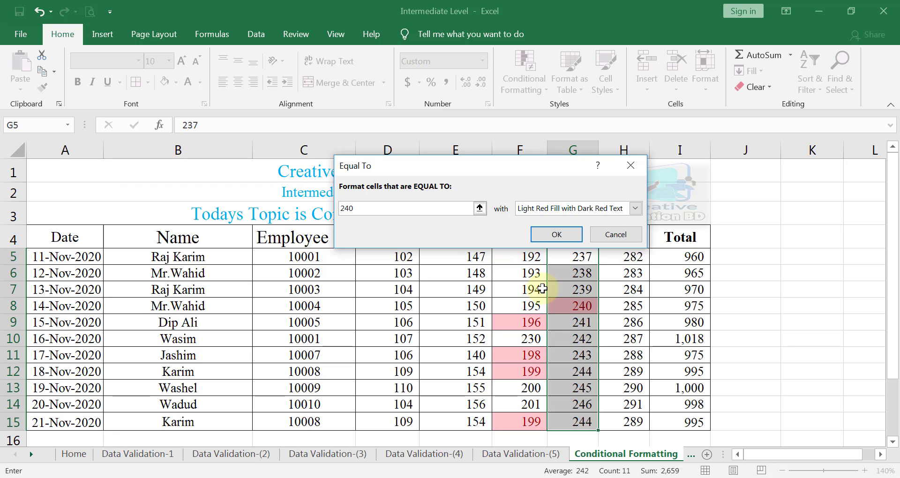
Step: Try a custom format with a yellow font colour for the Equal To rule
left_click(639, 210)
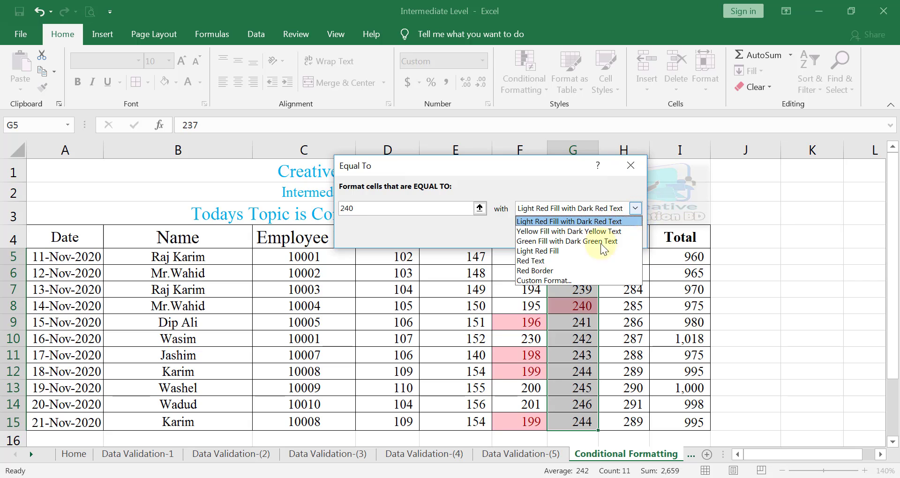
left_click(571, 276)
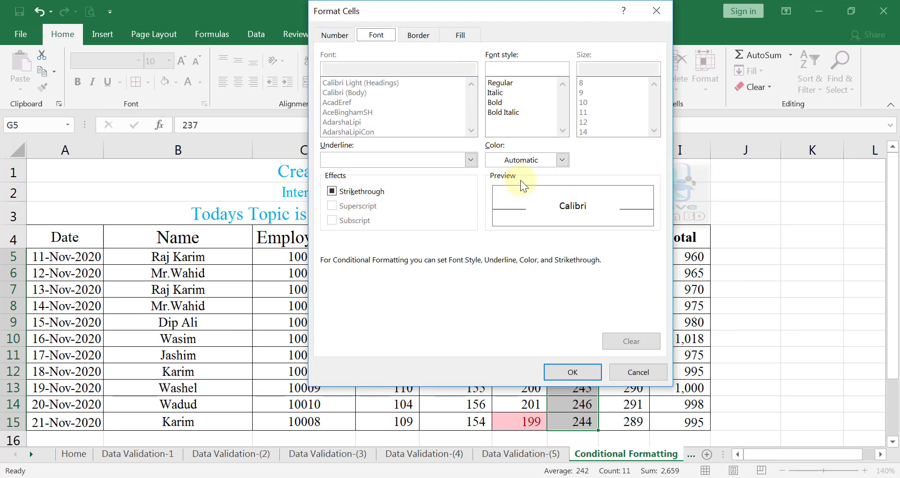
left_click(562, 161)
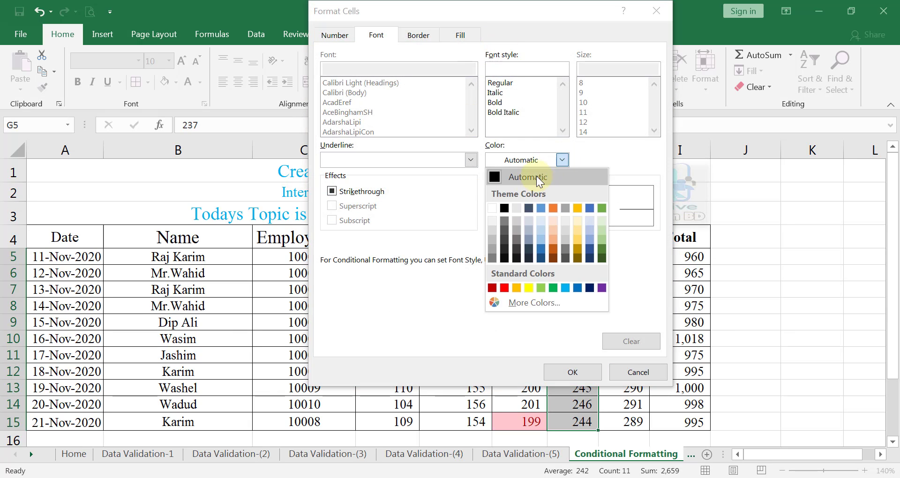
left_click(529, 287)
left_click(582, 369)
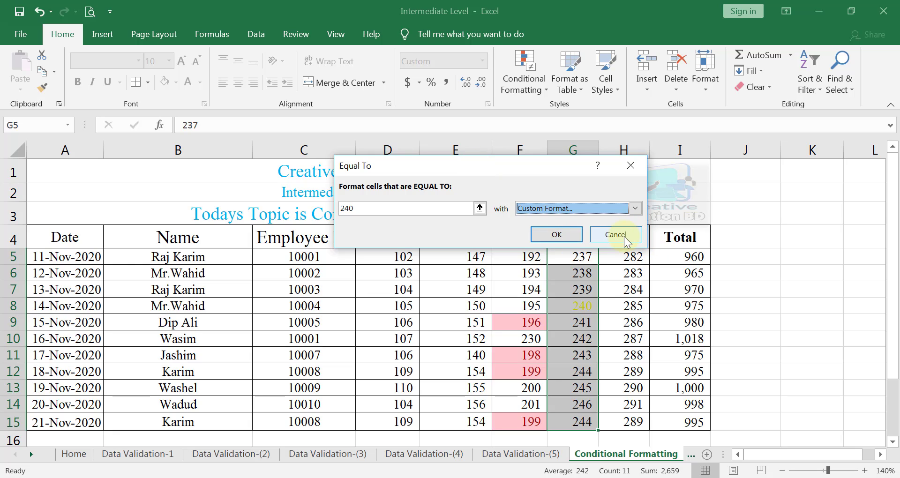
Step: Set the Equal To rule's format to Light Red Fill and apply it to the April values
left_click(638, 210)
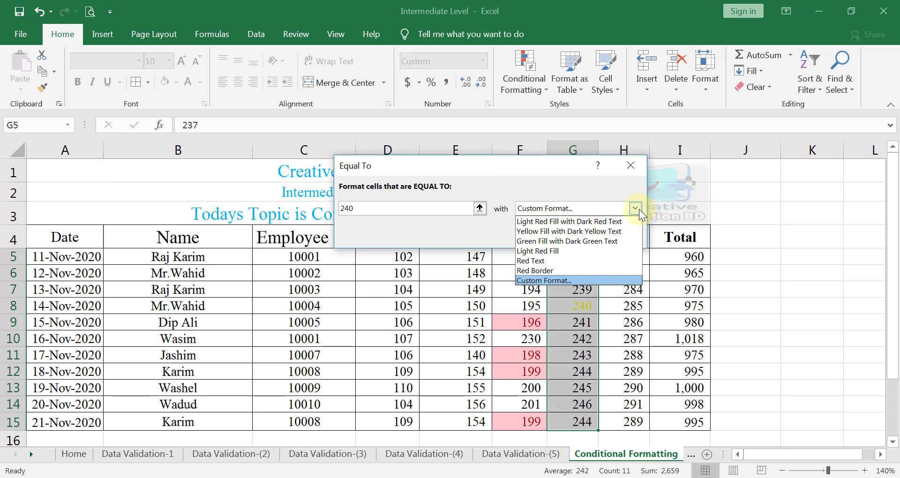
left_click(556, 251)
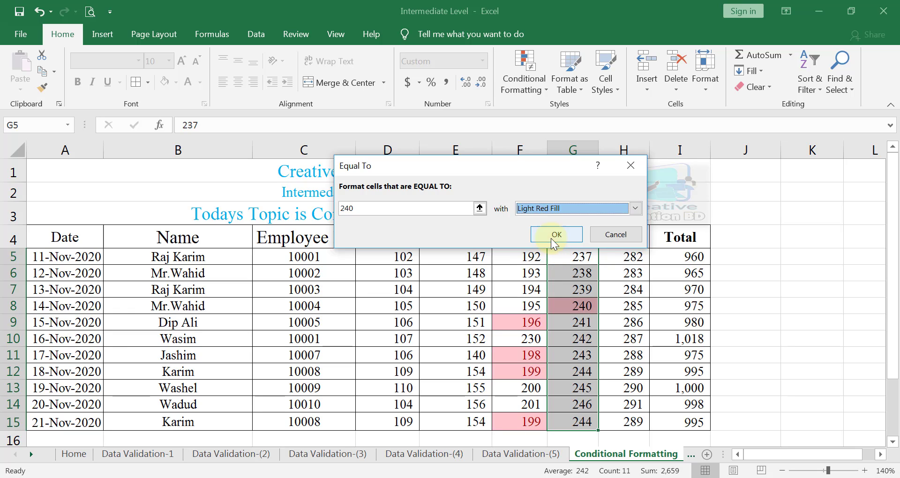
left_click(556, 236)
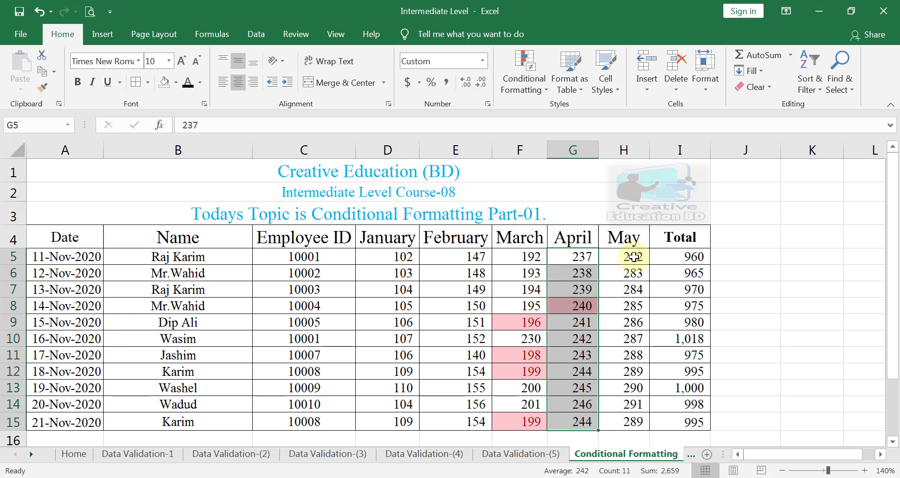
Step: Find and select all cells with conditional formatting and clear the rules from the selected March and April cells
left_click(842, 89)
left_click(847, 210)
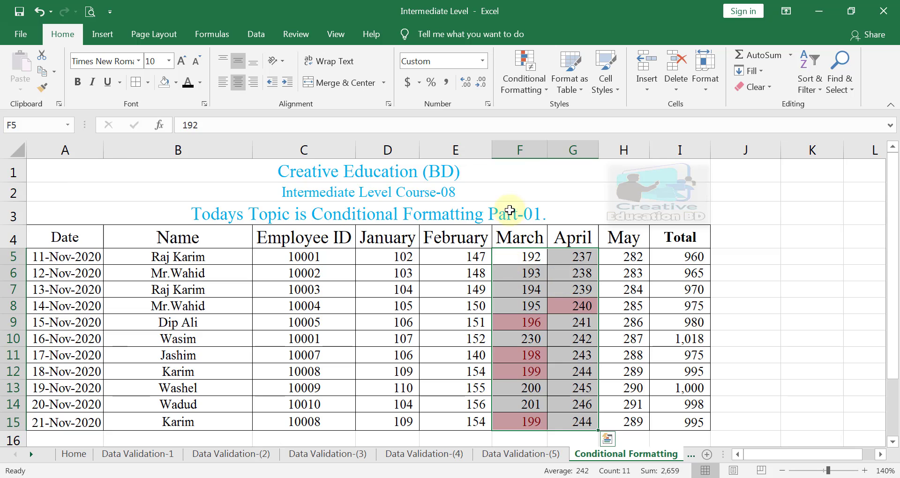
left_click(517, 88)
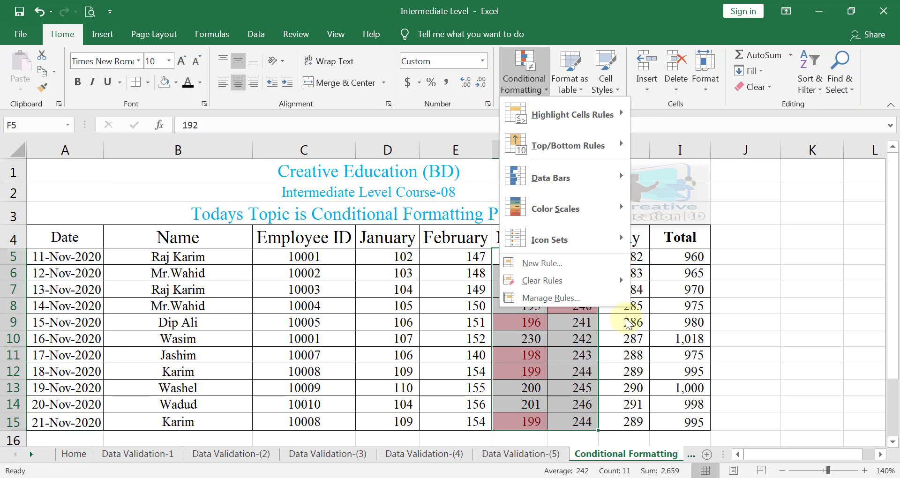
mouse_move(589, 284)
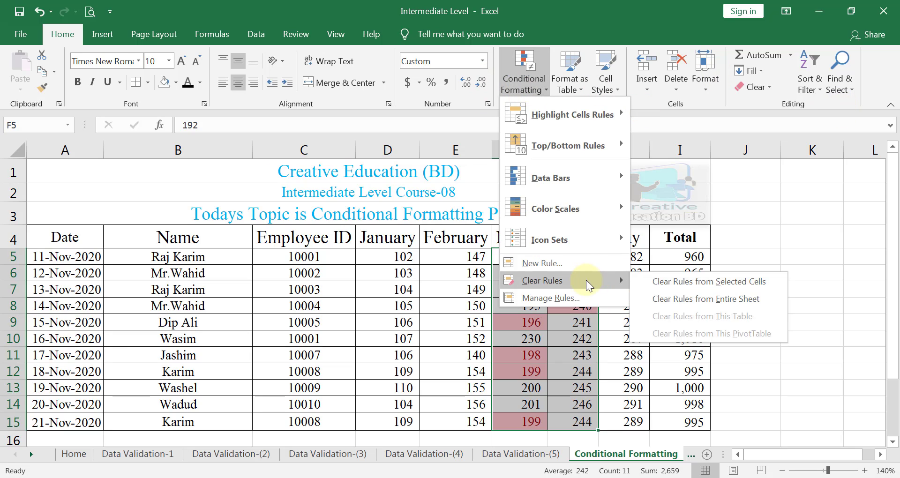
left_click(676, 282)
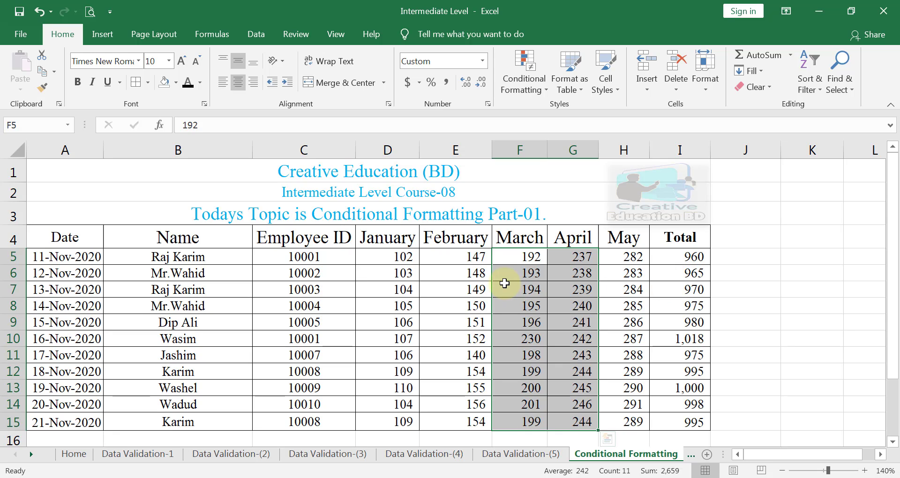
left_click(535, 92)
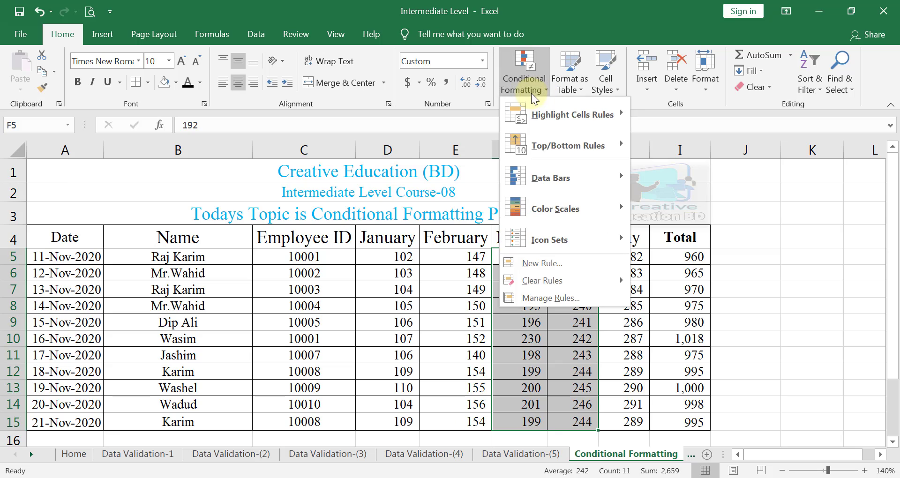
mouse_move(600, 118)
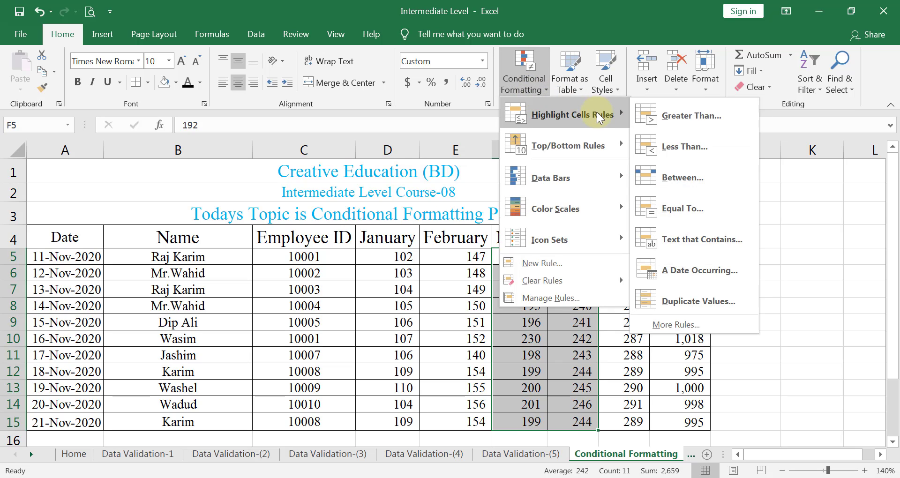
left_click(229, 276)
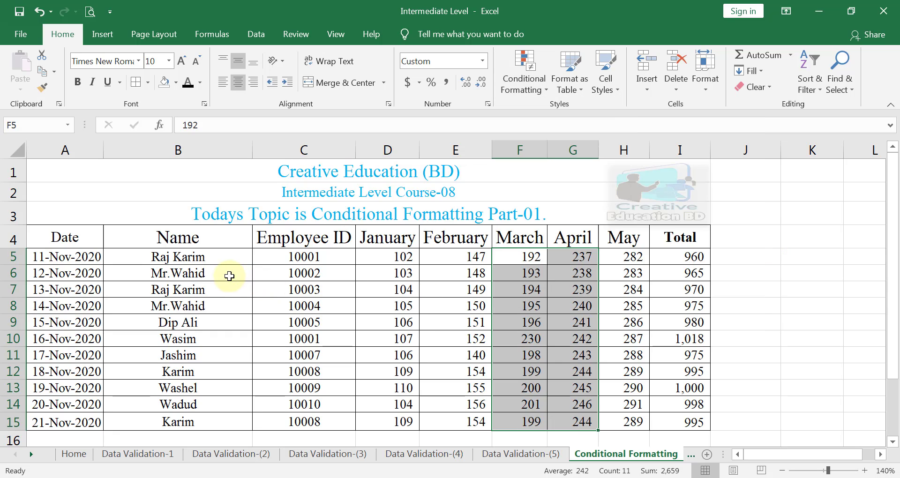
Step: Start a Text That Contains highlight rule for the Name column cells B5:B15
left_click_drag(185, 259, 195, 419)
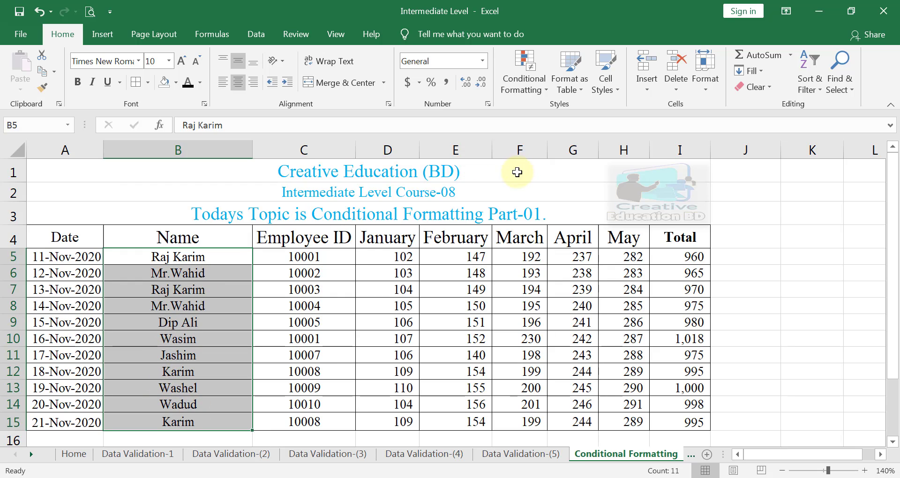
left_click(538, 91)
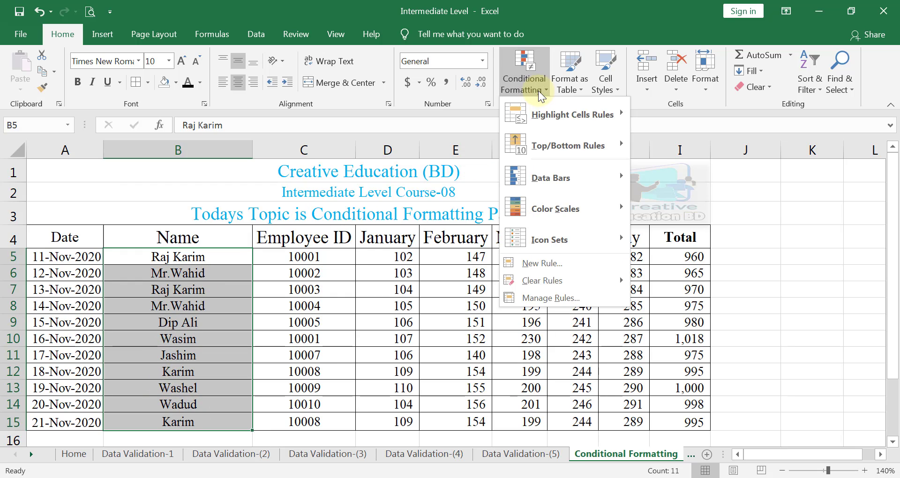
mouse_move(583, 122)
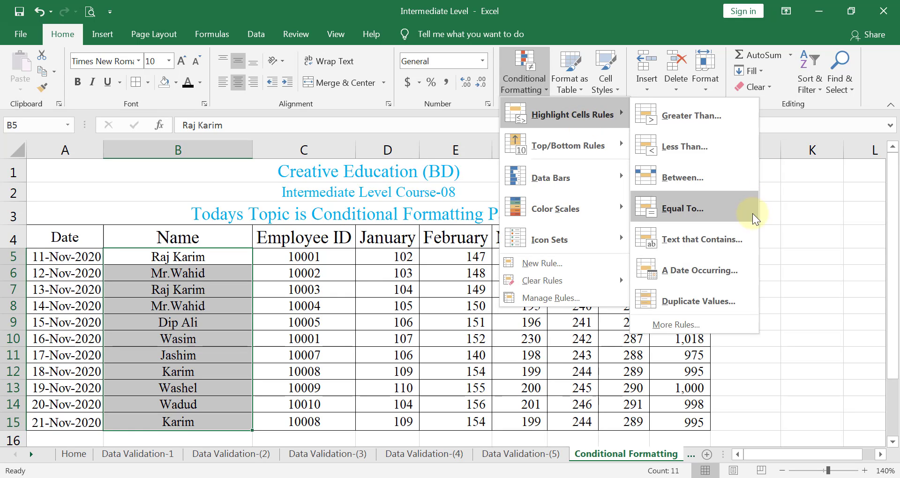
left_click(722, 238)
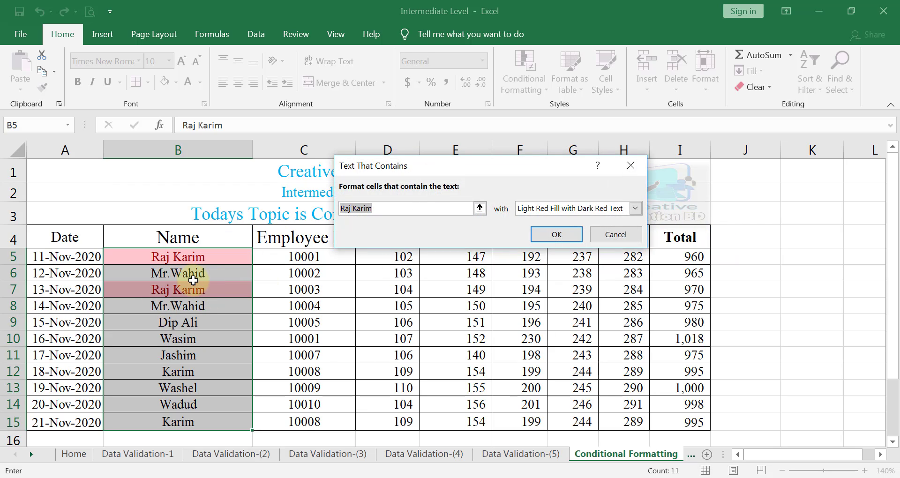
Step: Try Mr as the text to match in the Text That Contains rule, and clear it again
type("Mr")
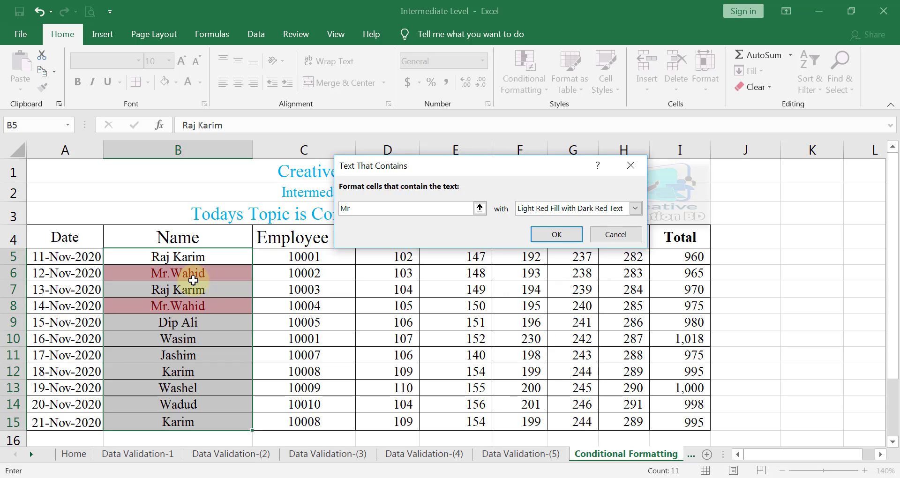
key("BackSpace")
key("BackSpace")
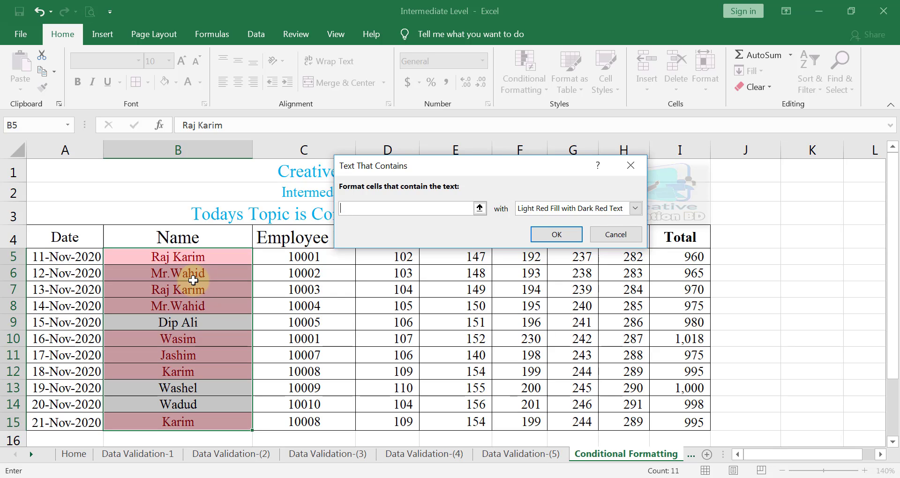
Step: Set the Text That Contains rule to match the employee name in B13 with Green Fill with Dark Green Text, and apply it
type("w")
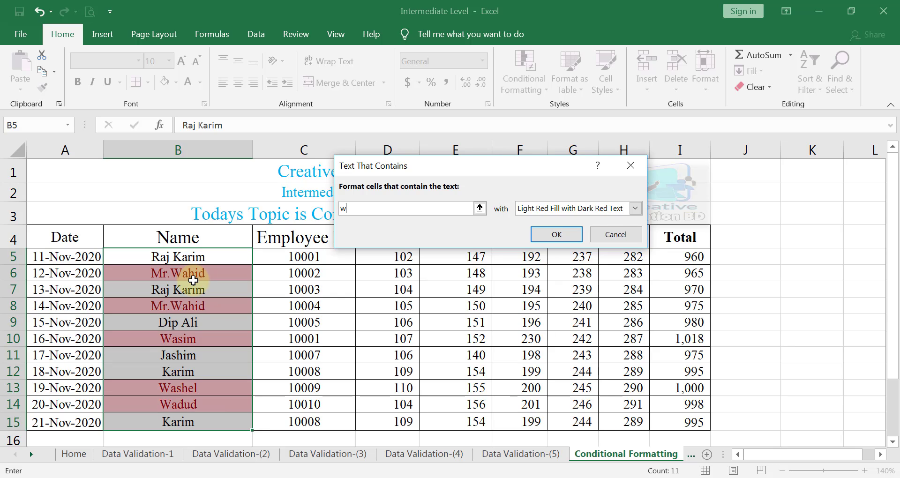
type("as")
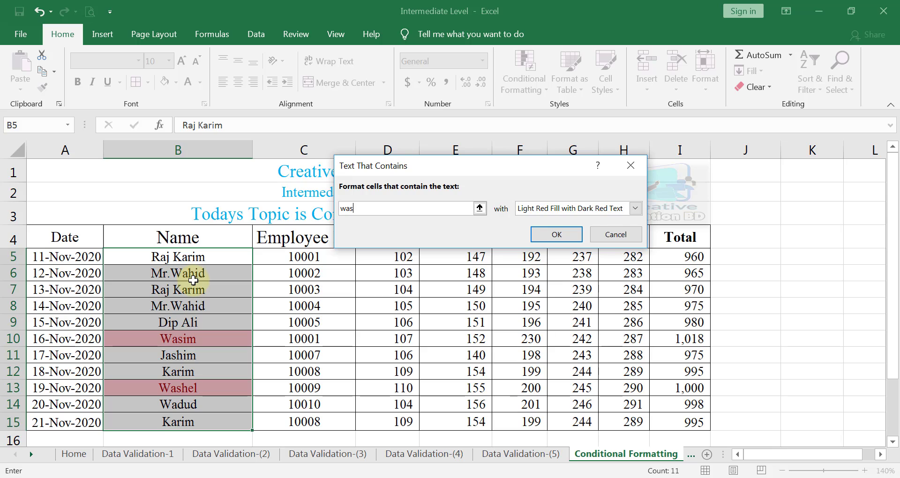
type("hel")
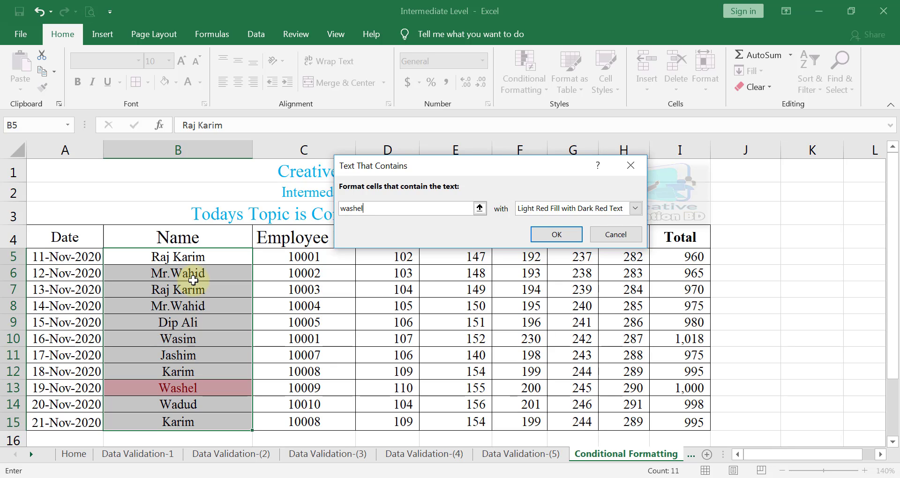
left_click(635, 209)
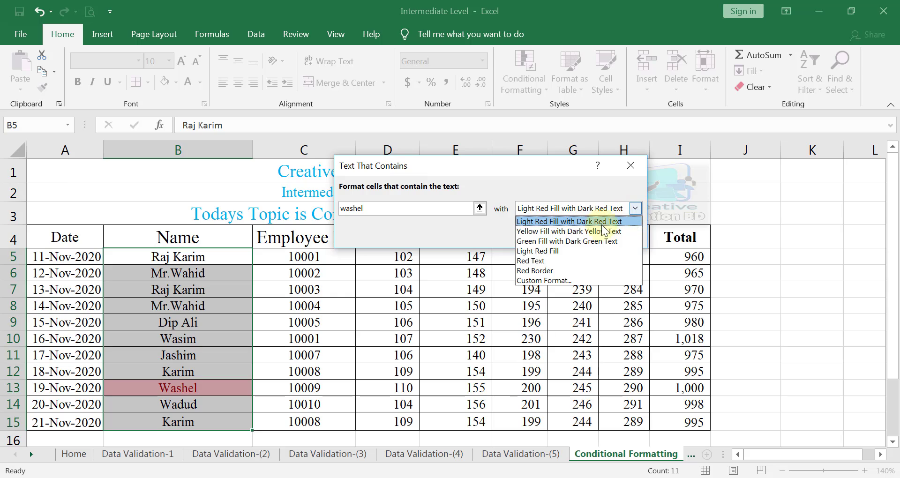
left_click(572, 237)
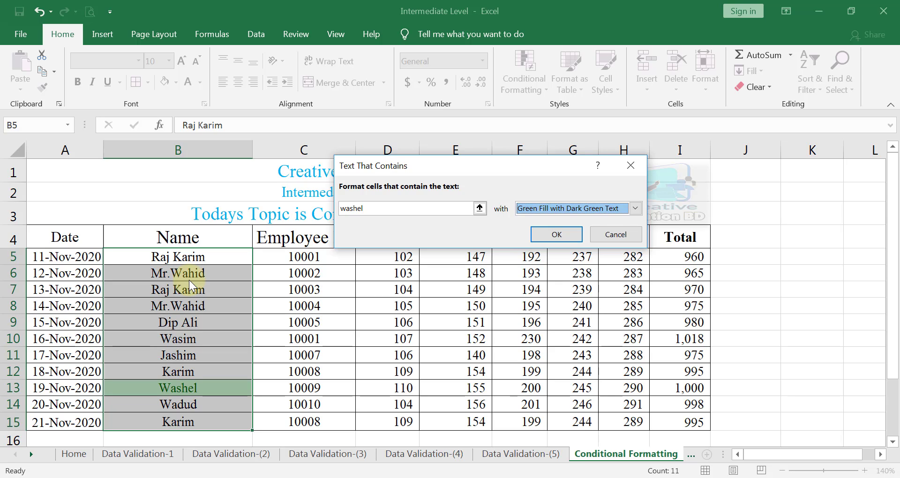
left_click(553, 235)
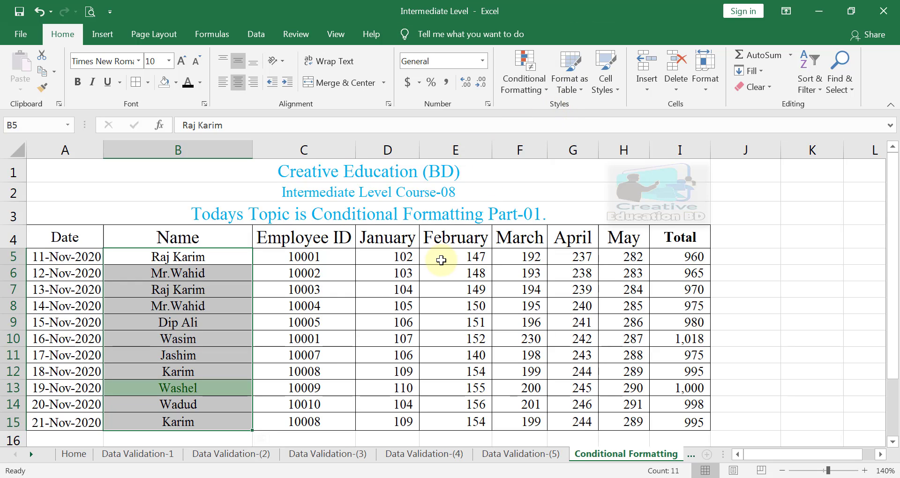
Step: Start an A Date Occurring highlight rule for the dates in A5:A15, set to Today with Red Text
left_click_drag(88, 256, 80, 377)
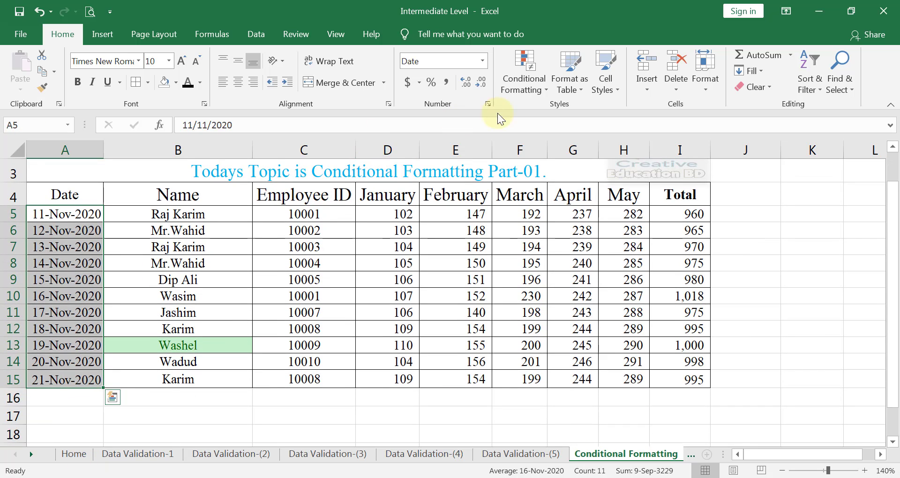
left_click(530, 86)
mouse_move(601, 118)
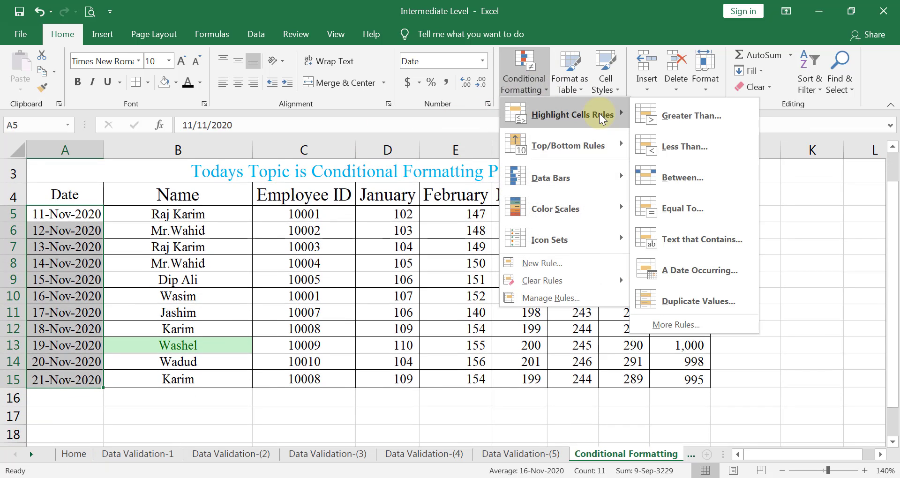
left_click(699, 271)
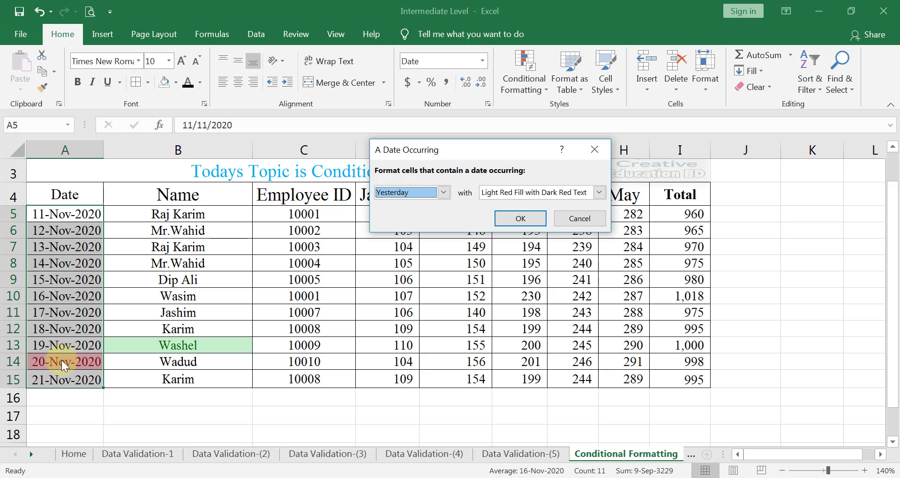
left_click(443, 192)
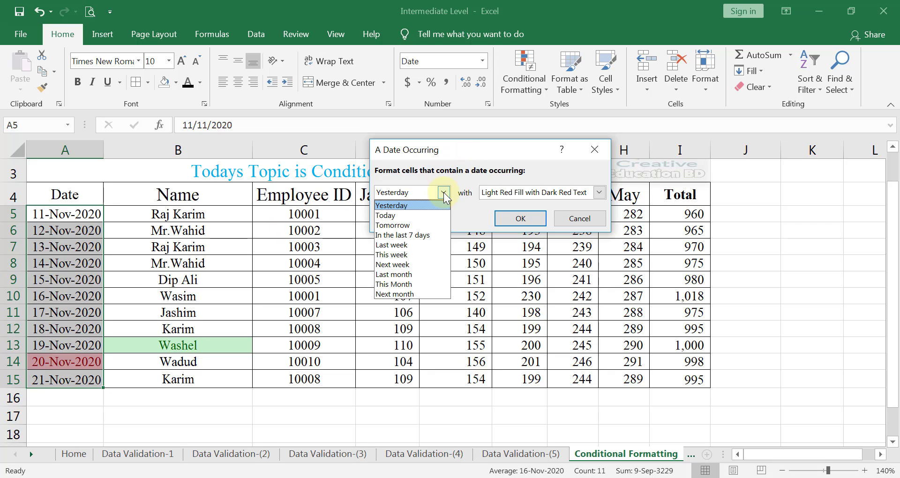
left_click(398, 216)
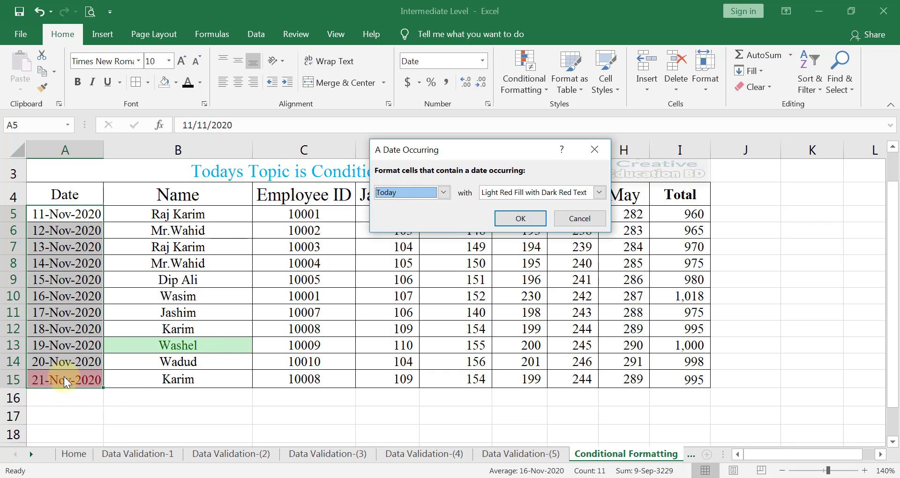
left_click(599, 192)
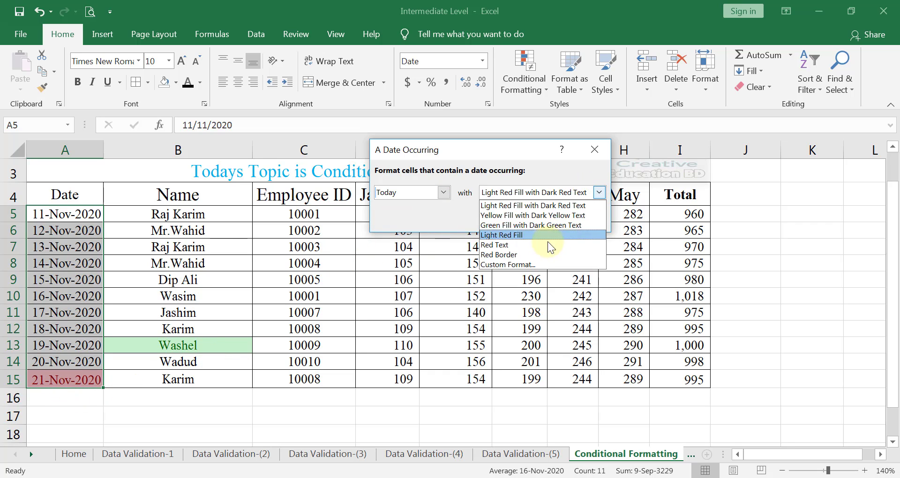
left_click(533, 246)
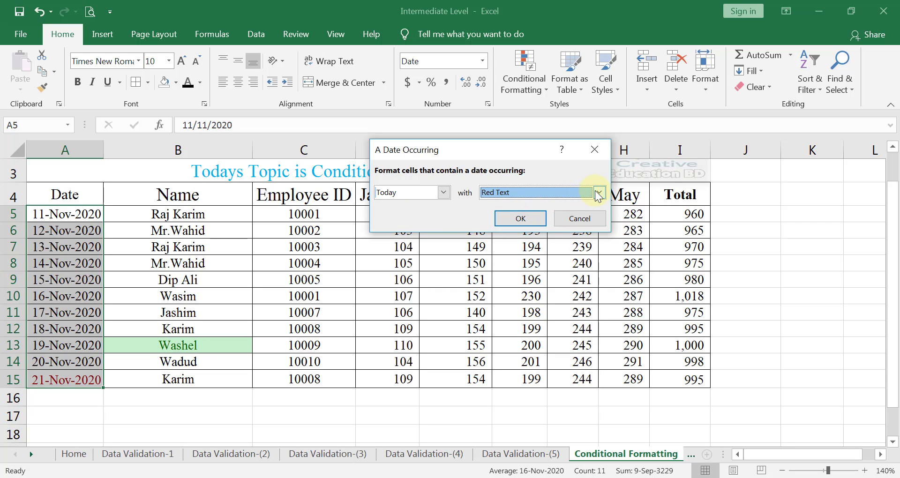
Step: Try Yesterday and Last week as the period of the A Date Occurring rule
left_click(443, 193)
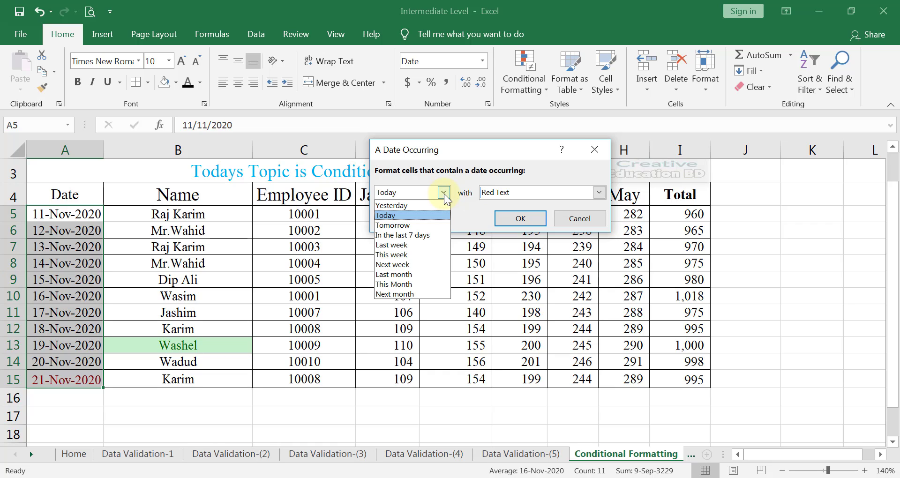
left_click(415, 206)
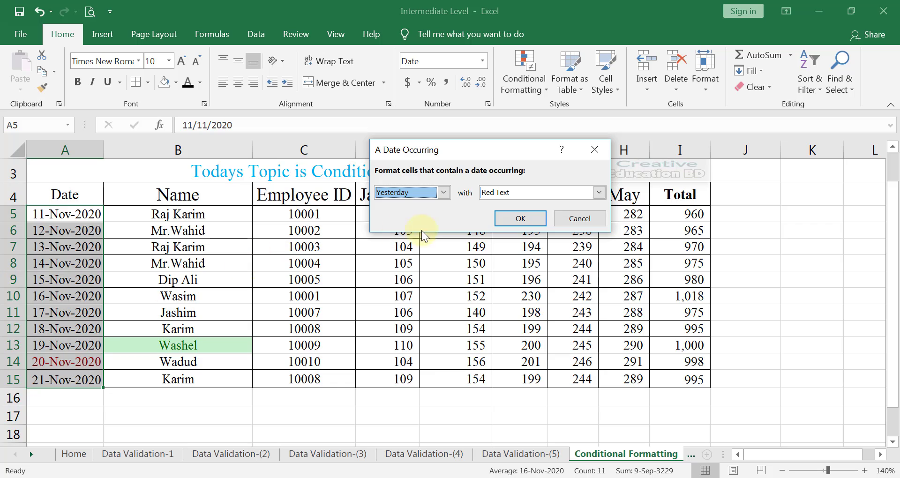
left_click(443, 193)
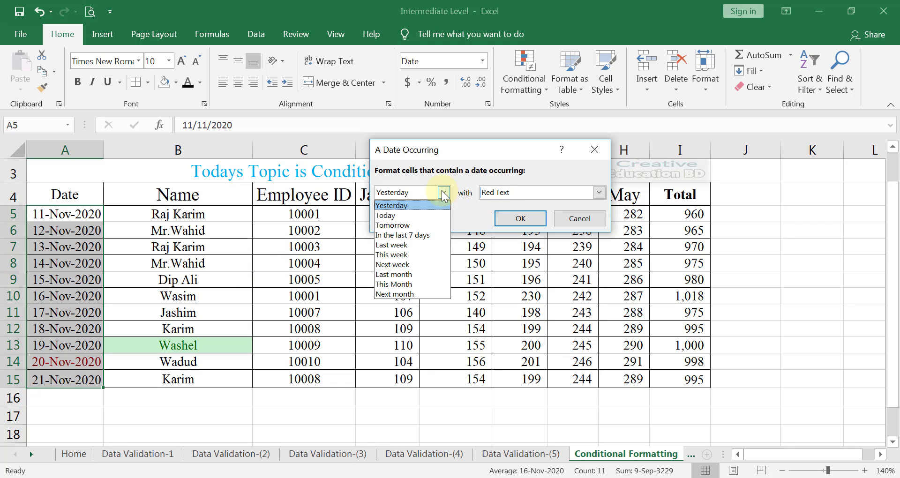
left_click(408, 246)
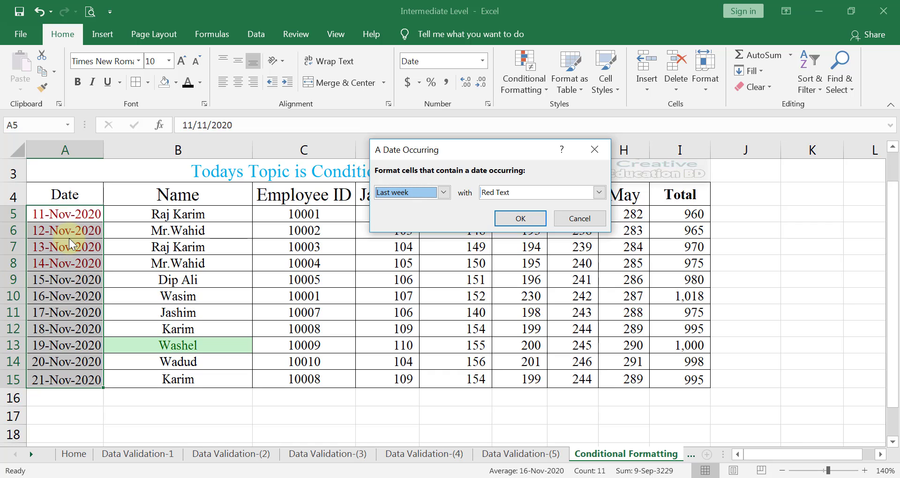
Step: Set the A Date Occurring period to Today and apply the rule to the Date column
left_click(443, 193)
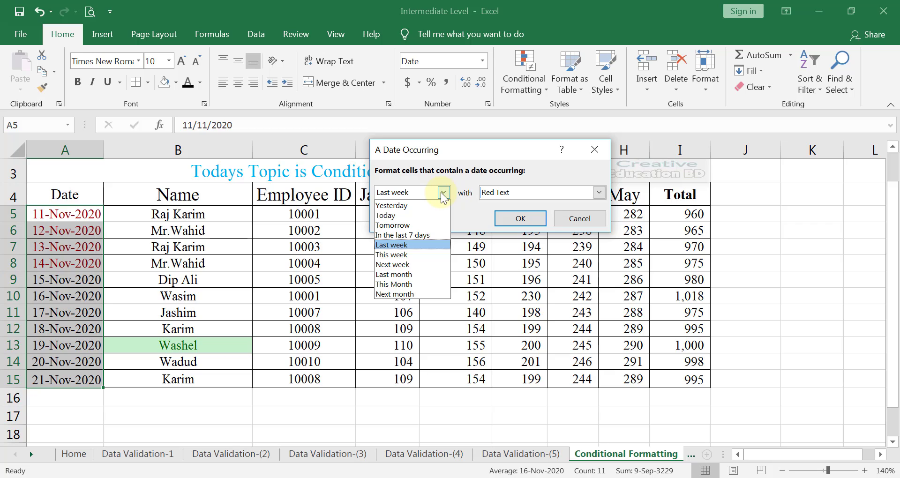
left_click(405, 215)
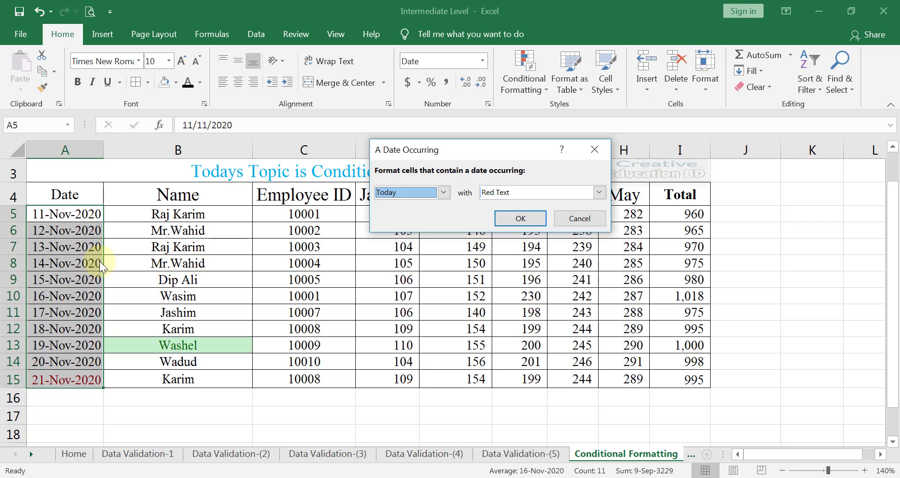
left_click(519, 225)
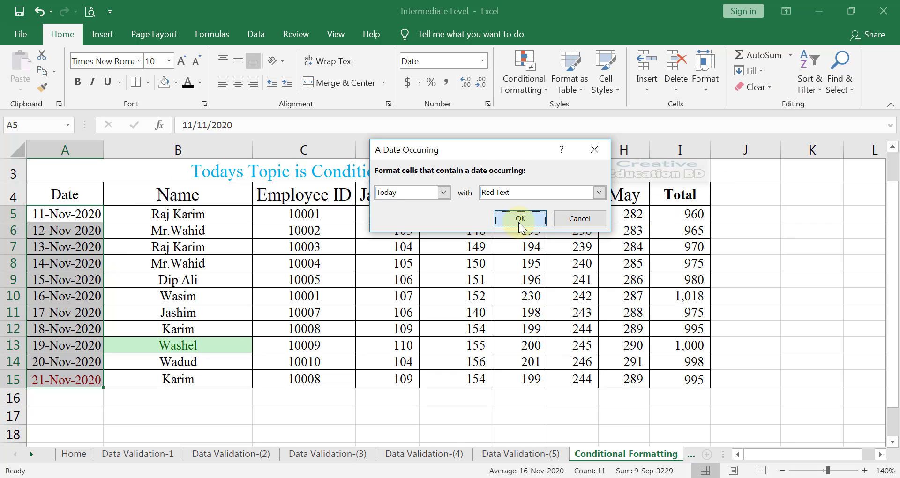
left_click(517, 94)
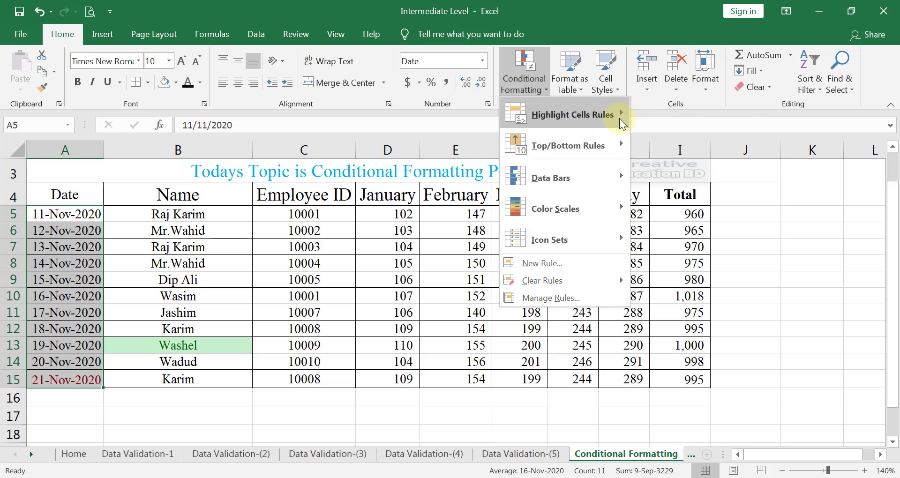
mouse_move(602, 117)
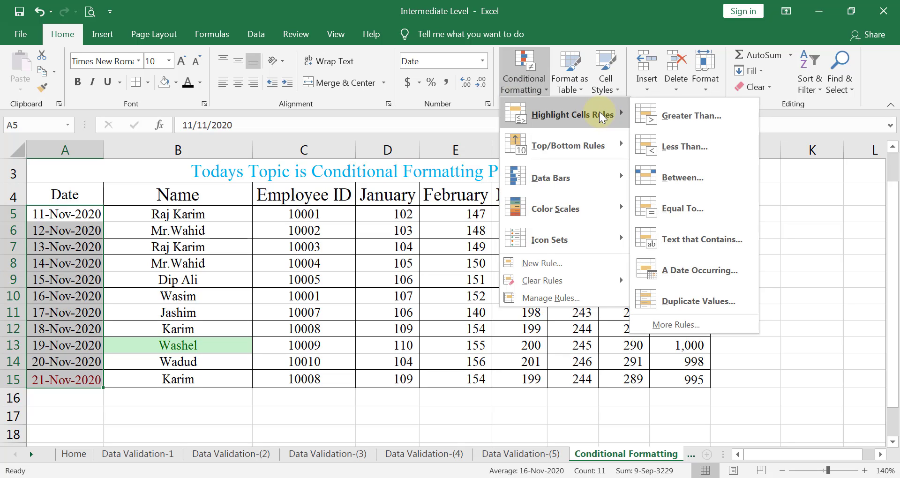
left_click(362, 237)
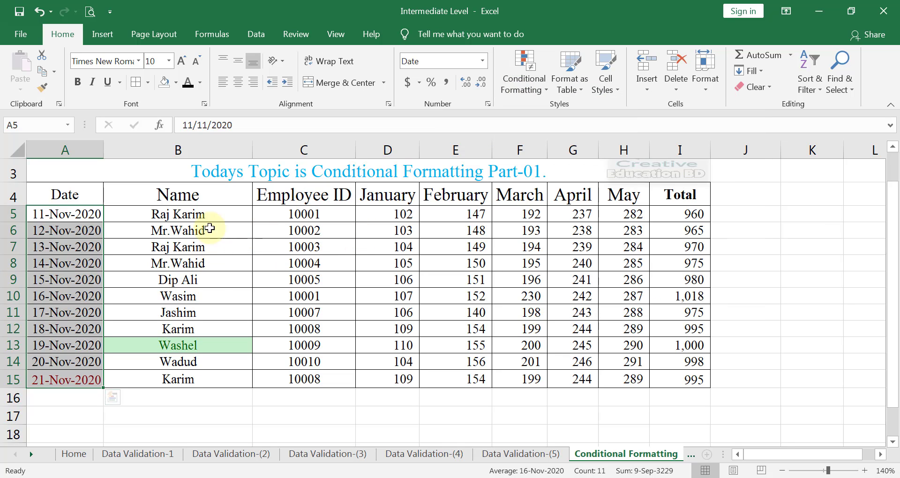
Step: Start a Duplicate Values highlight rule for the Employee ID cells C5:C15
left_click_drag(319, 214, 312, 380)
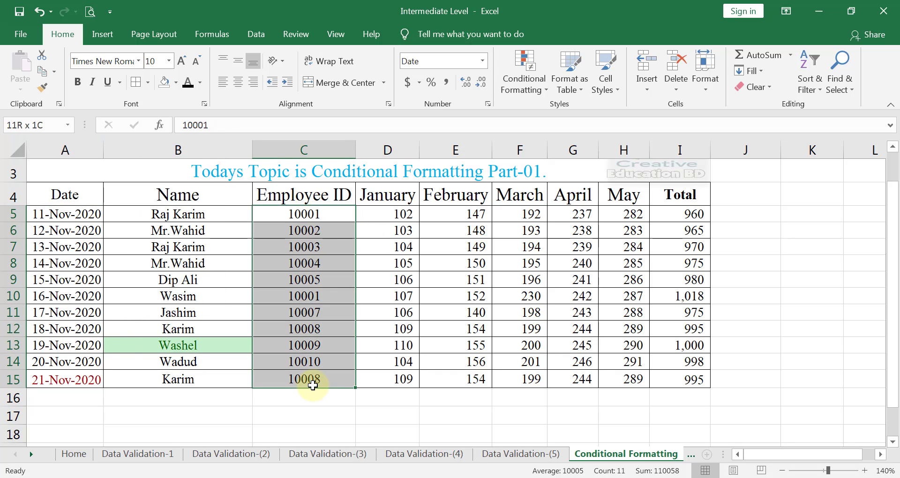
left_click(527, 81)
mouse_move(612, 114)
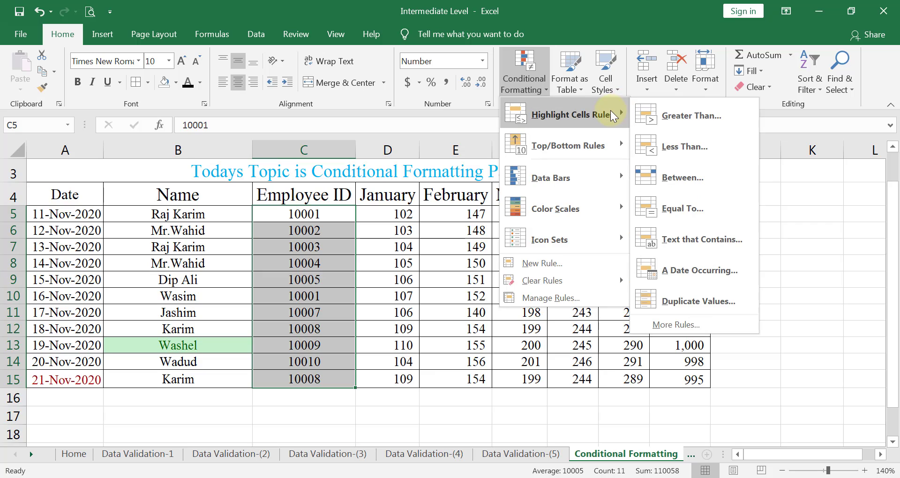
left_click(688, 300)
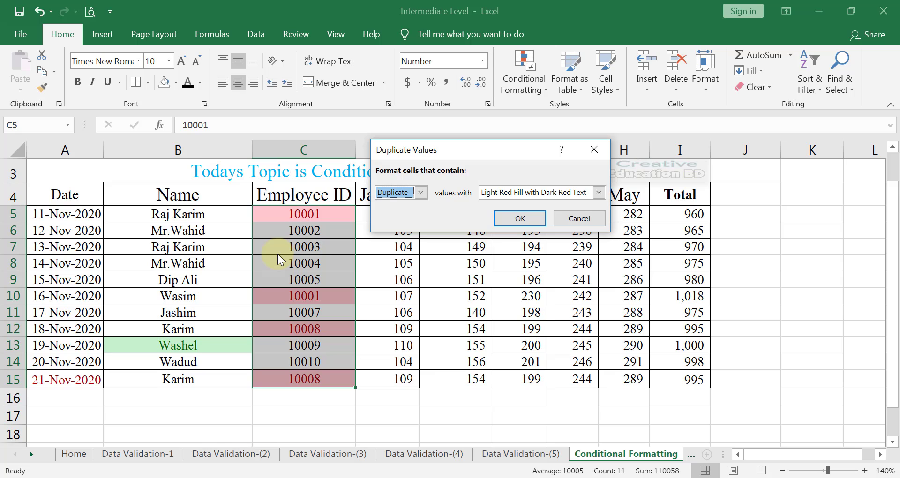
Step: Try a custom format with a green font colour for the duplicate Employee IDs
left_click(597, 192)
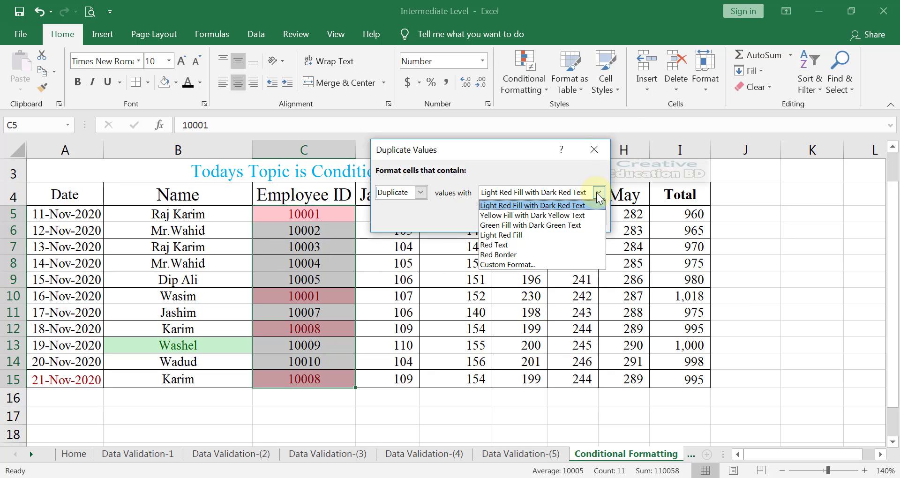
left_click(524, 265)
left_click(562, 160)
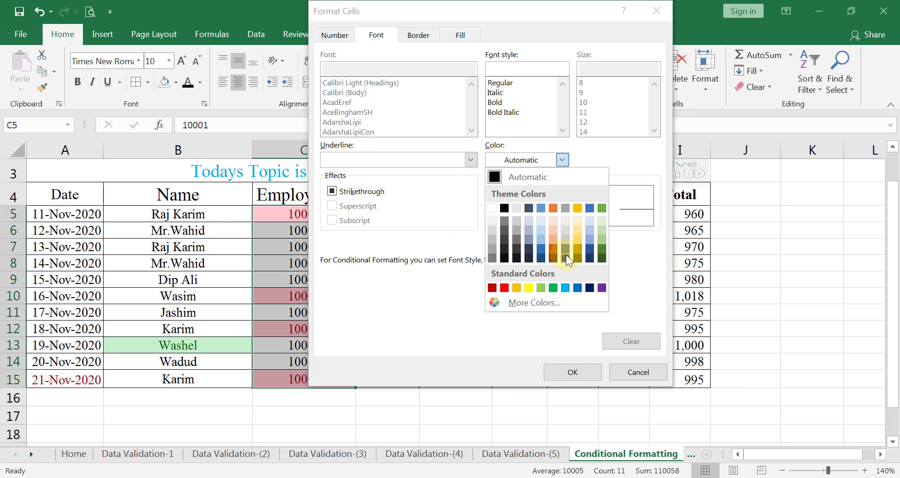
left_click(553, 287)
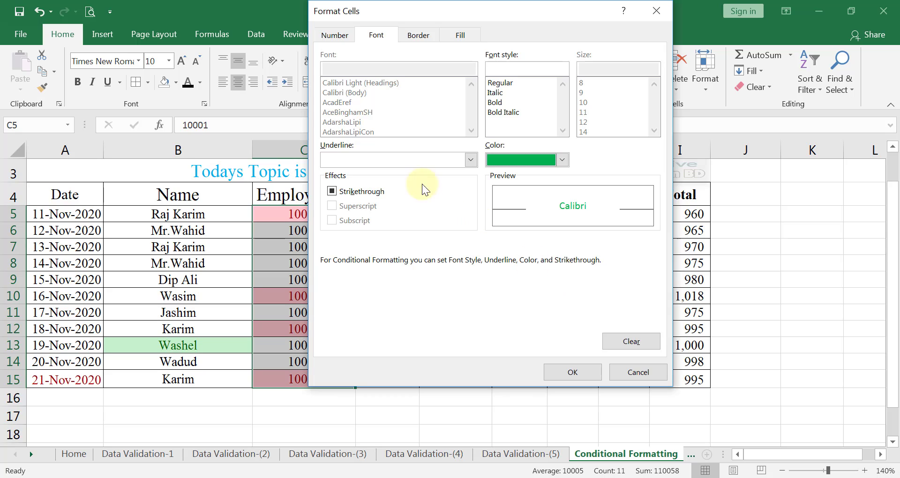
left_click(574, 372)
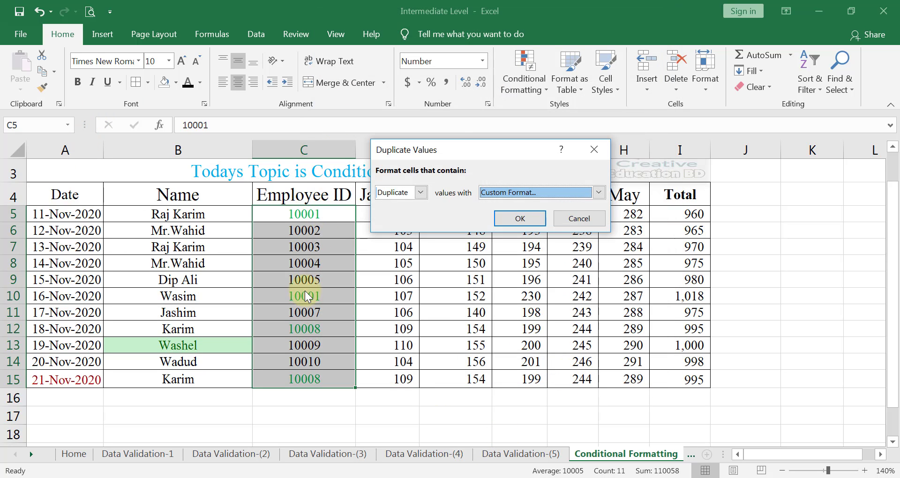
Step: Set the Duplicate Values rule to format Unique values with Red Text, and apply it to the Employee IDs
left_click(598, 193)
left_click(483, 245)
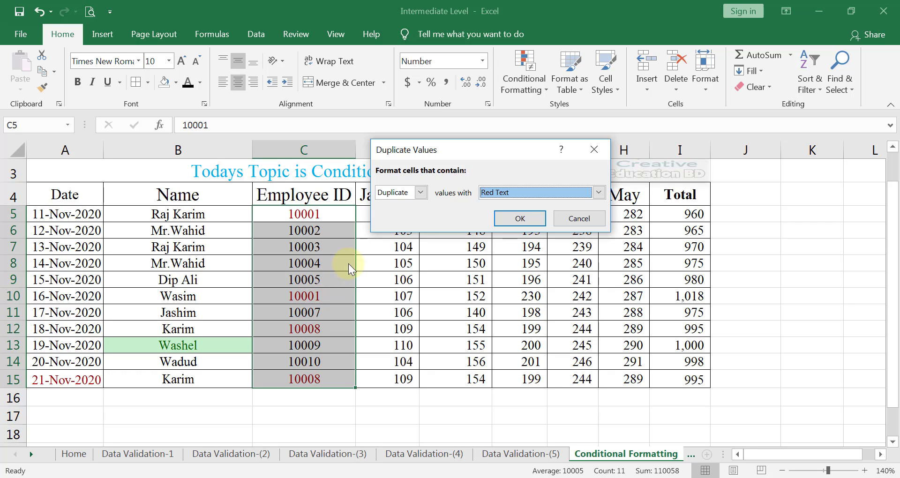
left_click(422, 194)
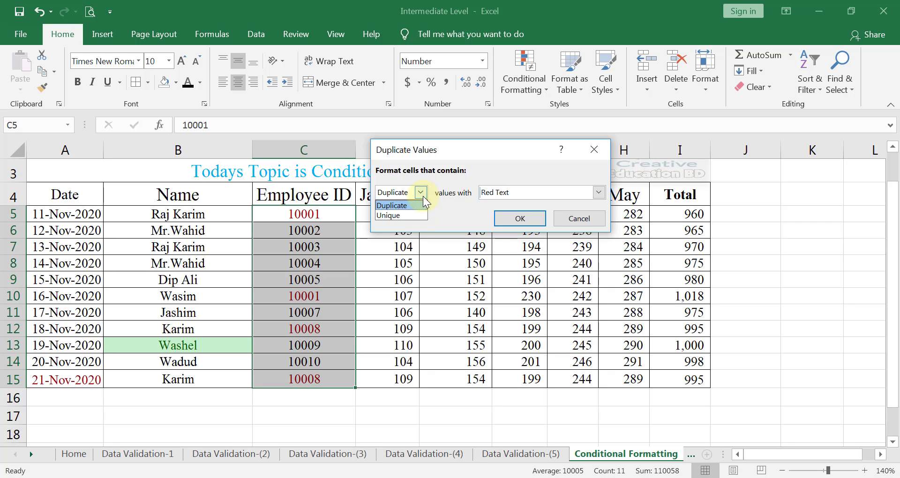
left_click(399, 214)
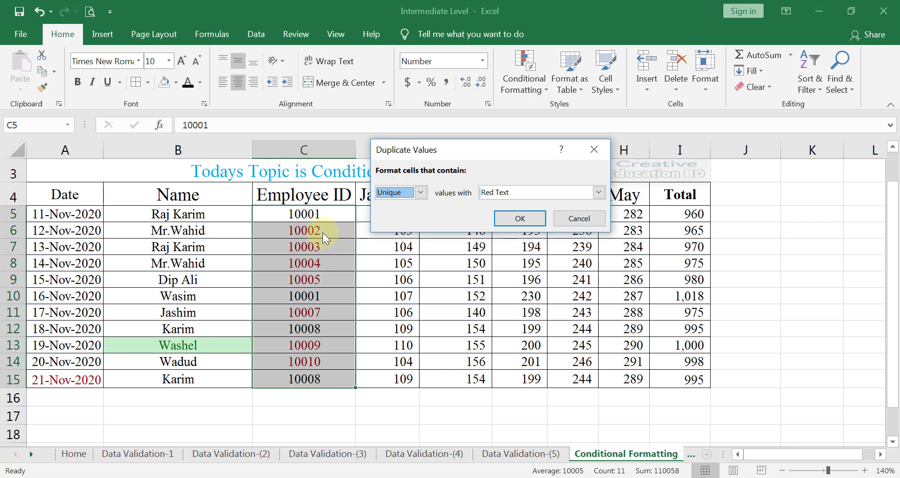
left_click(519, 219)
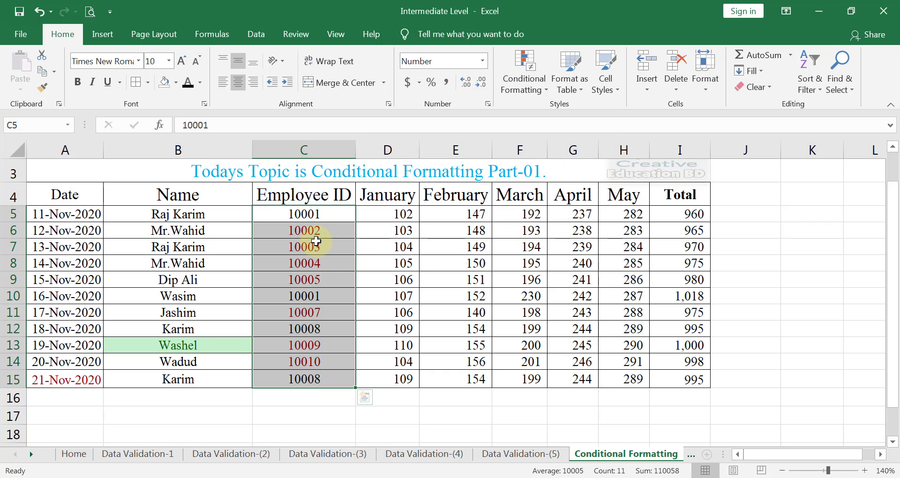
left_click_drag(315, 231, 327, 280)
scroll(450, 221, "up", 1)
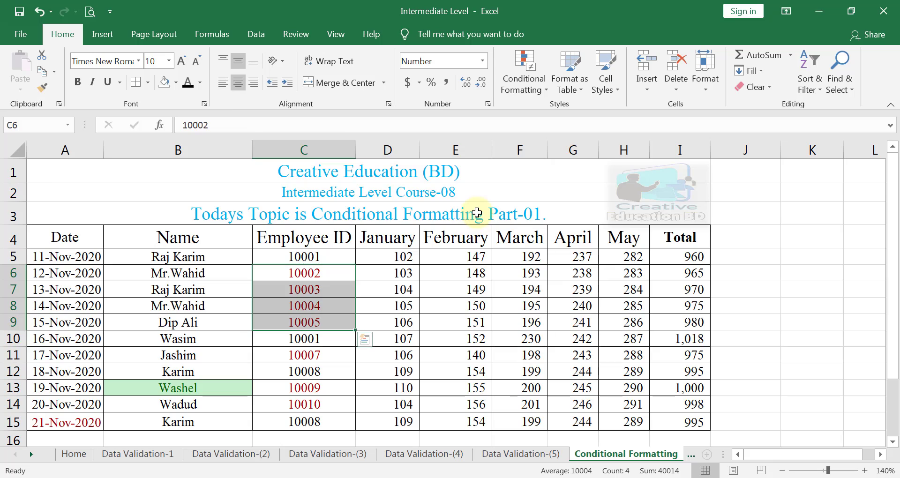
left_click(477, 213)
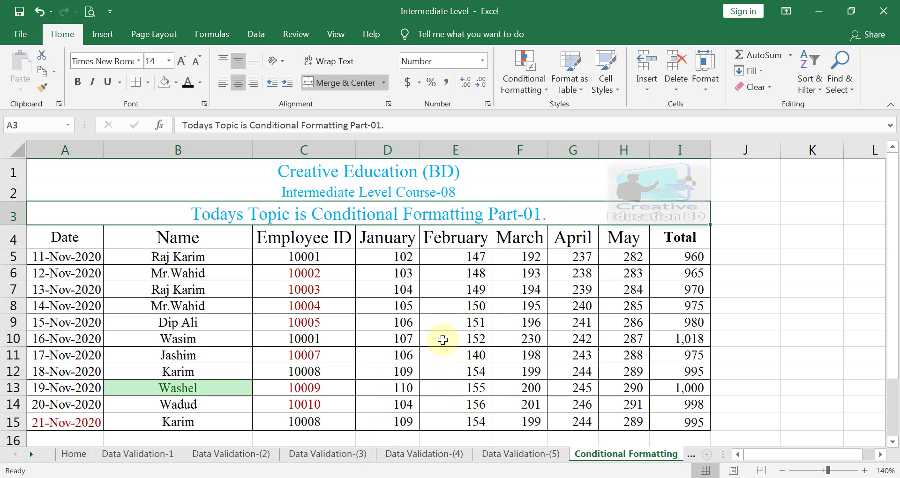
left_click(258, 477)
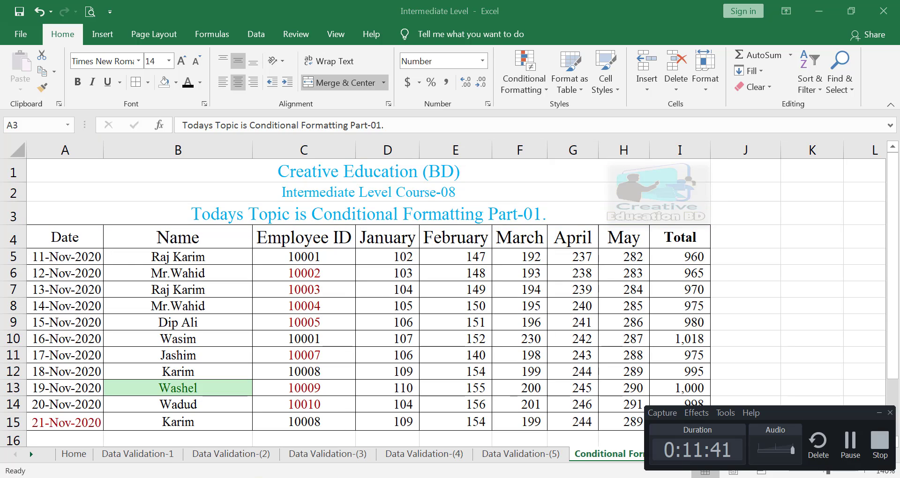